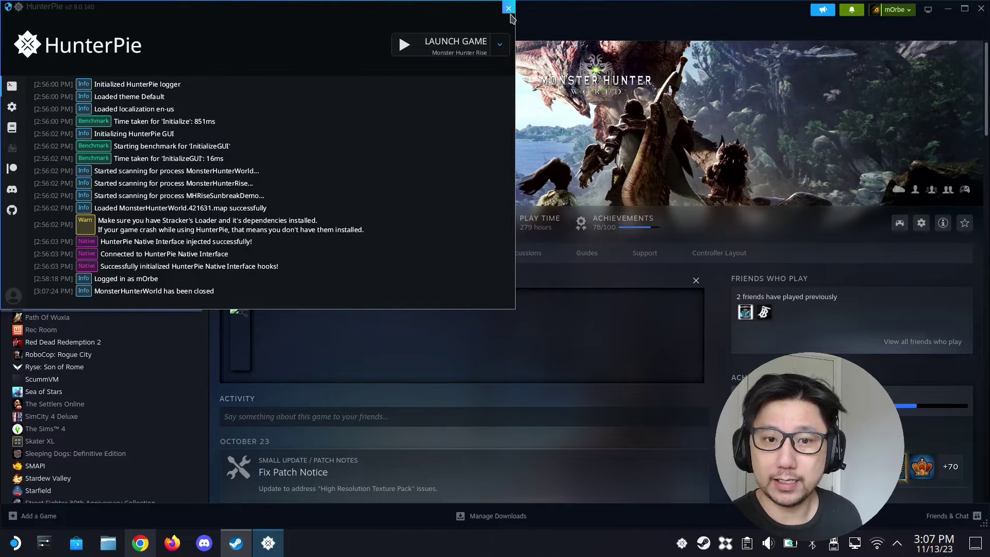
Open HunterPie's settings and look over the Overlay and Monster Widget pages.
mouse_move(31, 123)
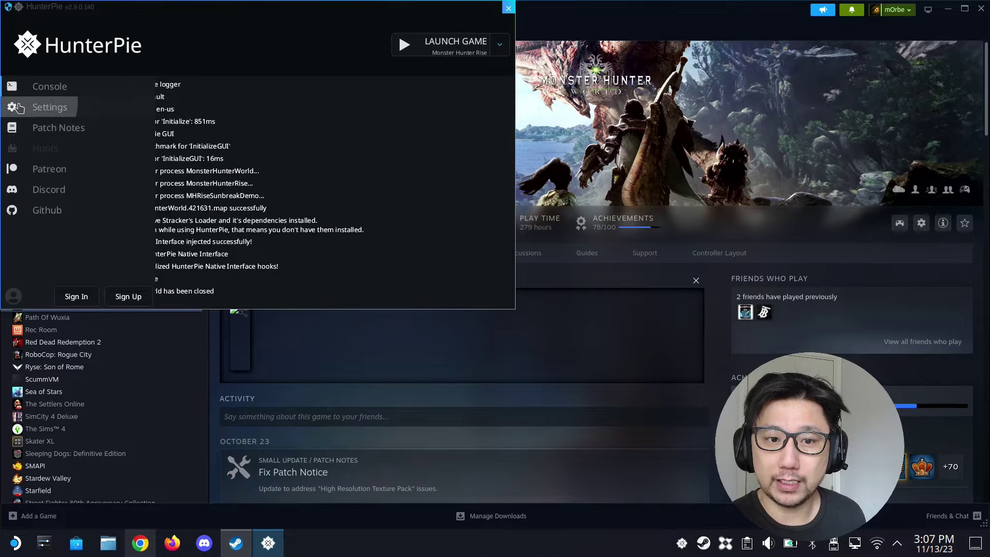
left_click(77, 119)
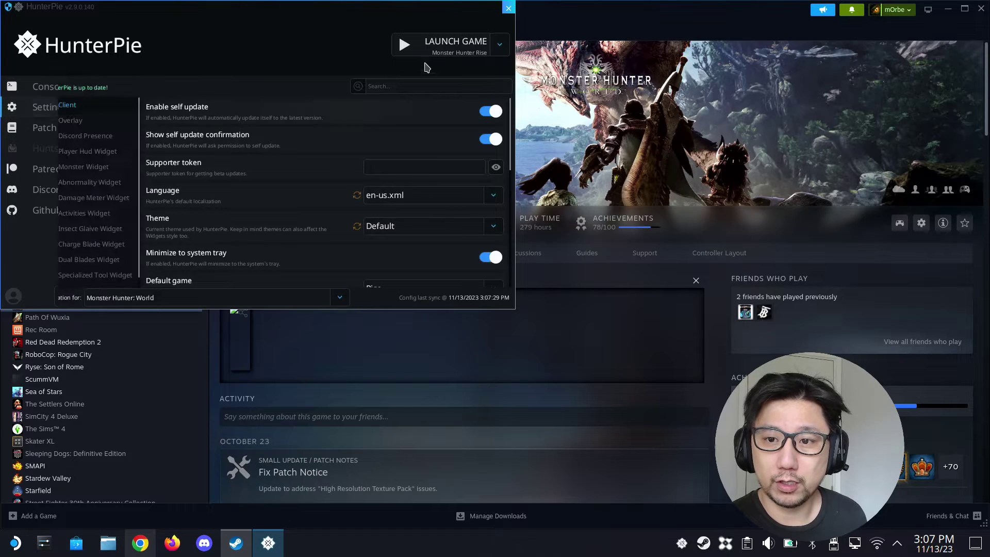
left_click(497, 54)
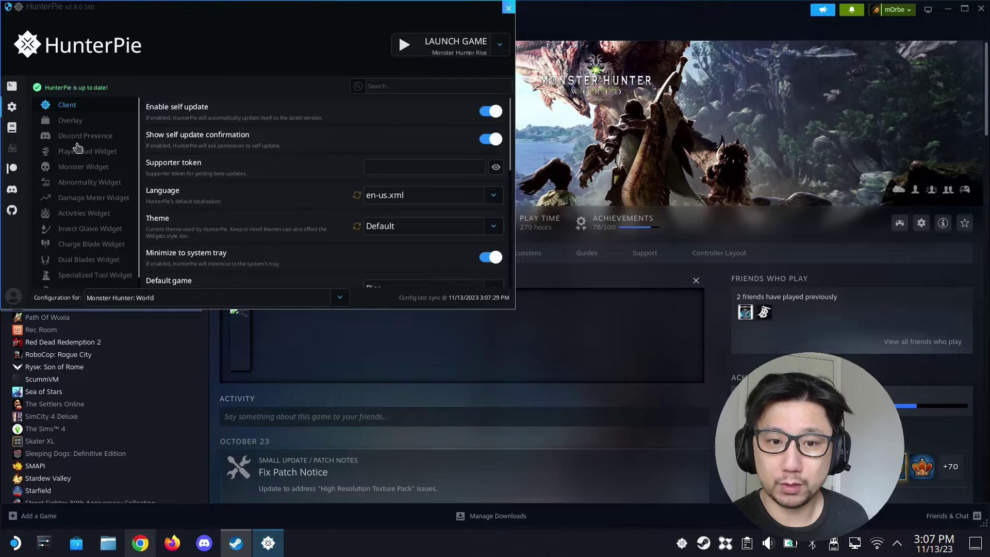
left_click(82, 121)
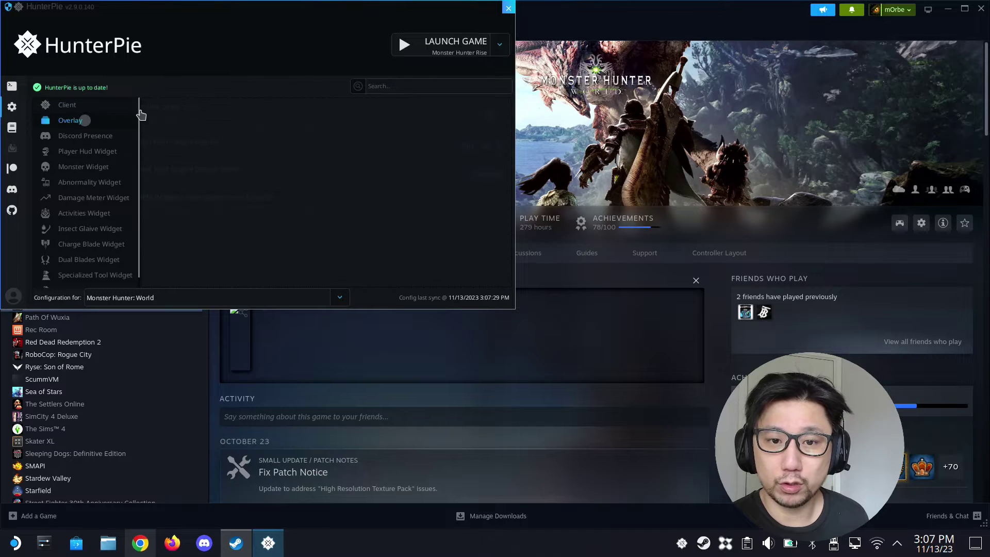
left_click(94, 168)
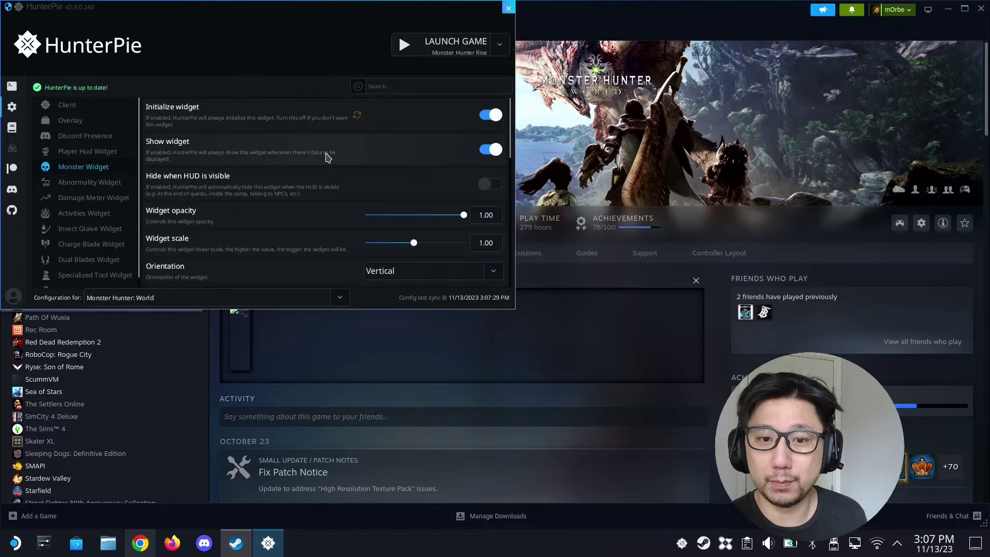
scroll(274, 164, "down", 5)
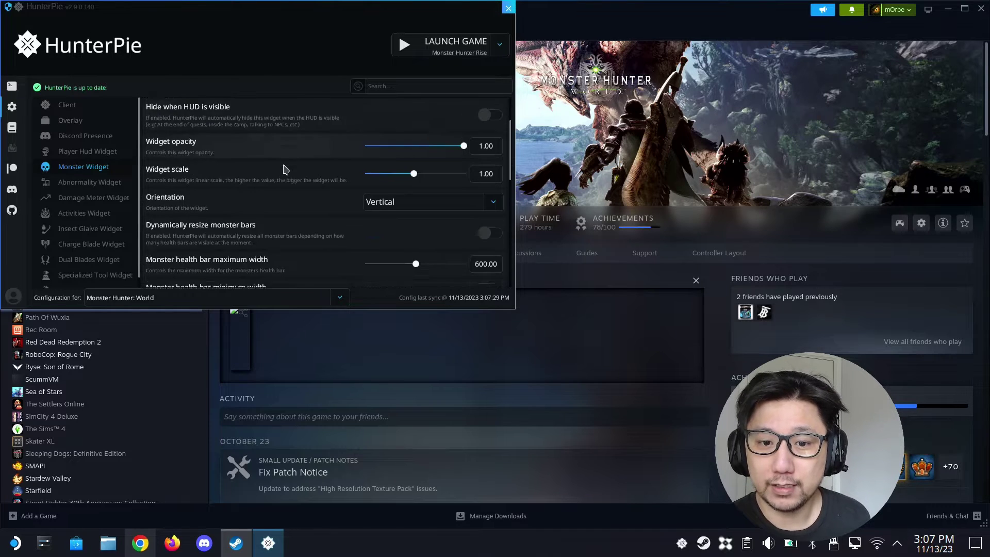
Check the Abnormality and Activities Widget pages, then exit HunterPie, accepting the prompt.
left_click(93, 185)
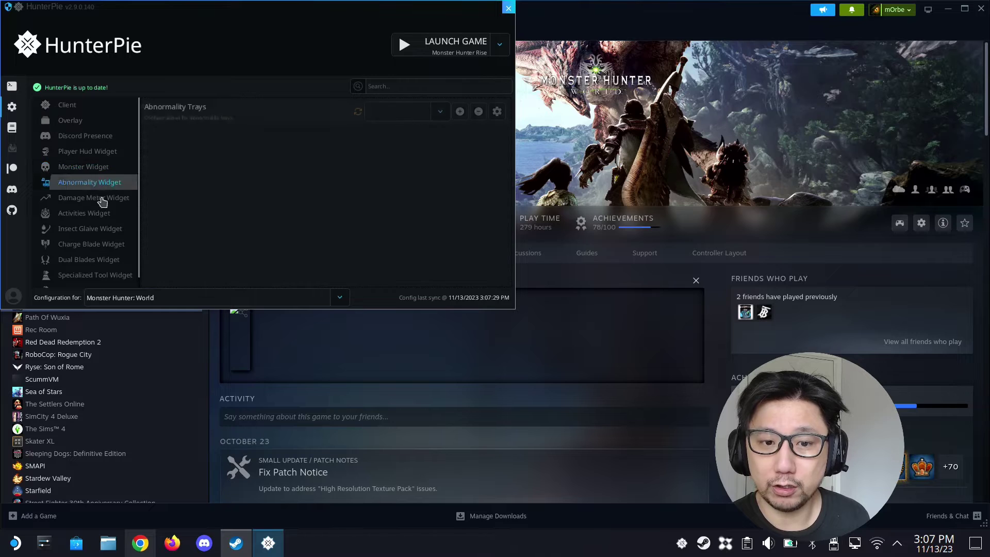
left_click(106, 213)
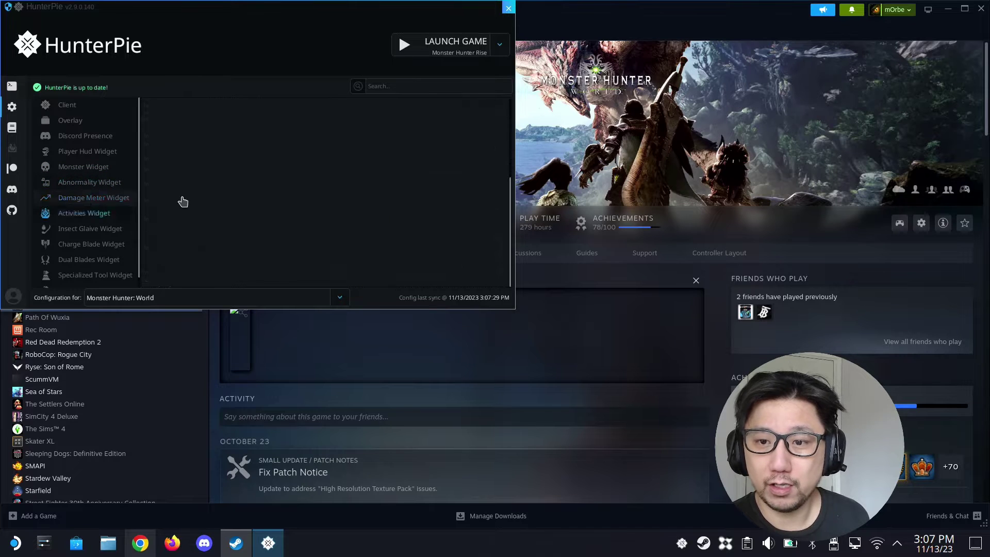
left_click(507, 10)
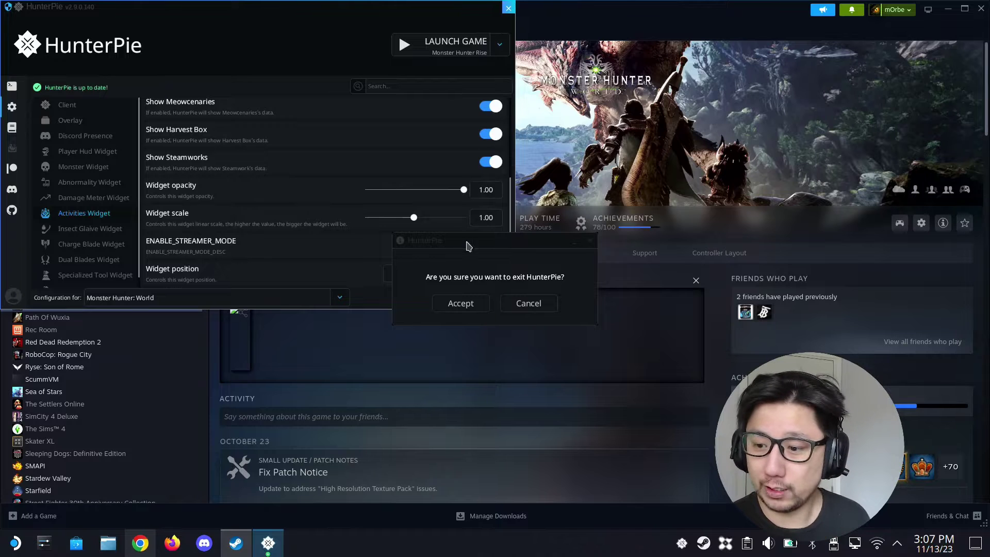
left_click(466, 303)
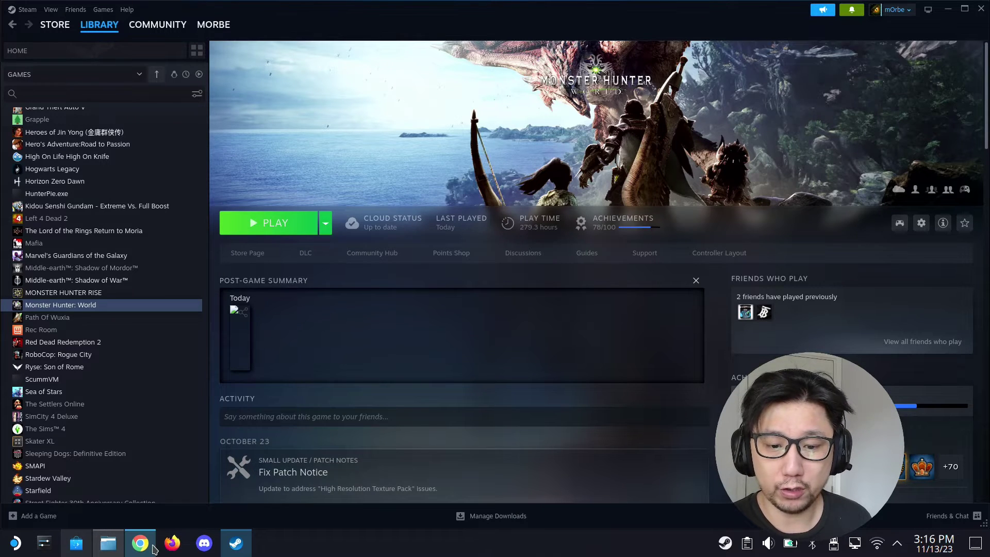
Bring up the HunterPie mod's Files tab on Nexus Mods.
left_click(139, 482)
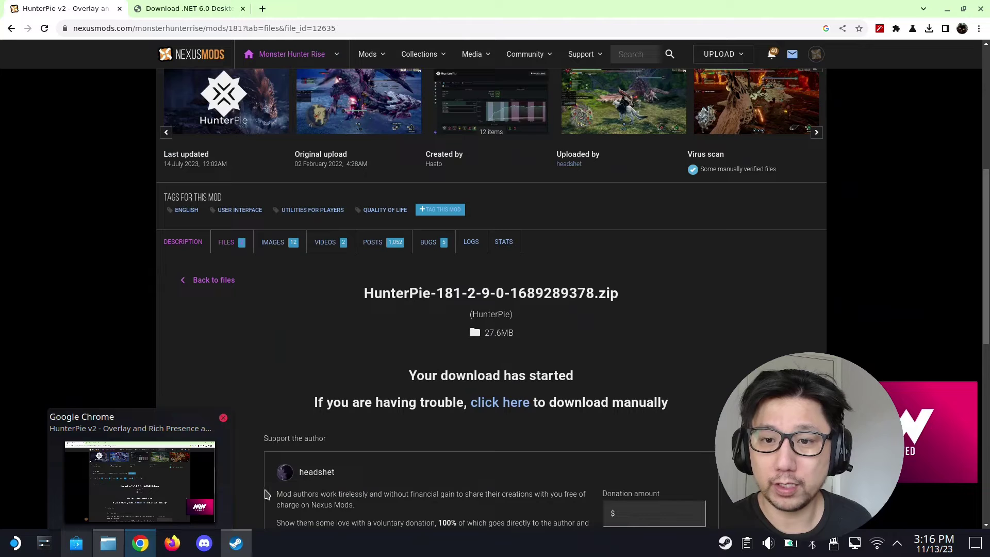
left_click(184, 245)
scroll(412, 361, "up", 5)
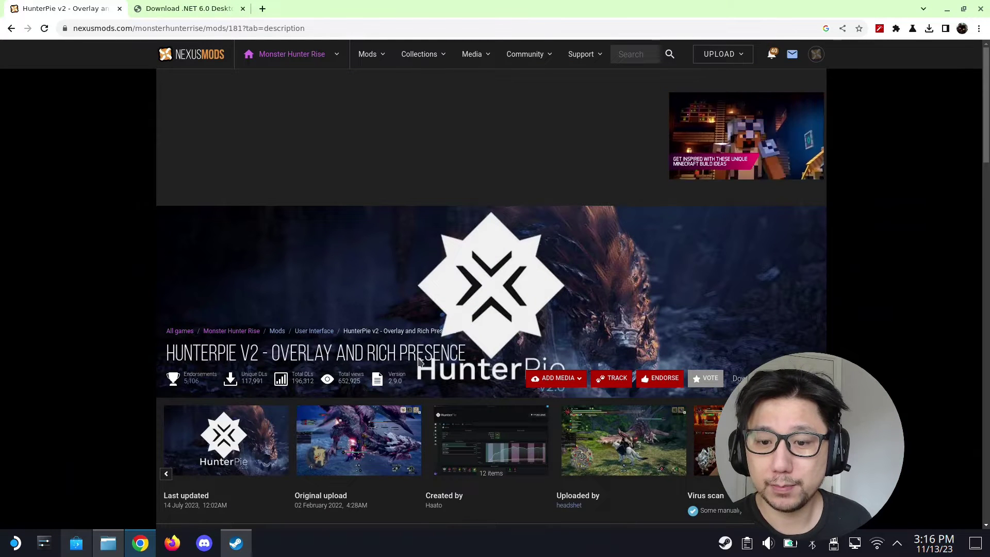
scroll(490, 314, "down", 2)
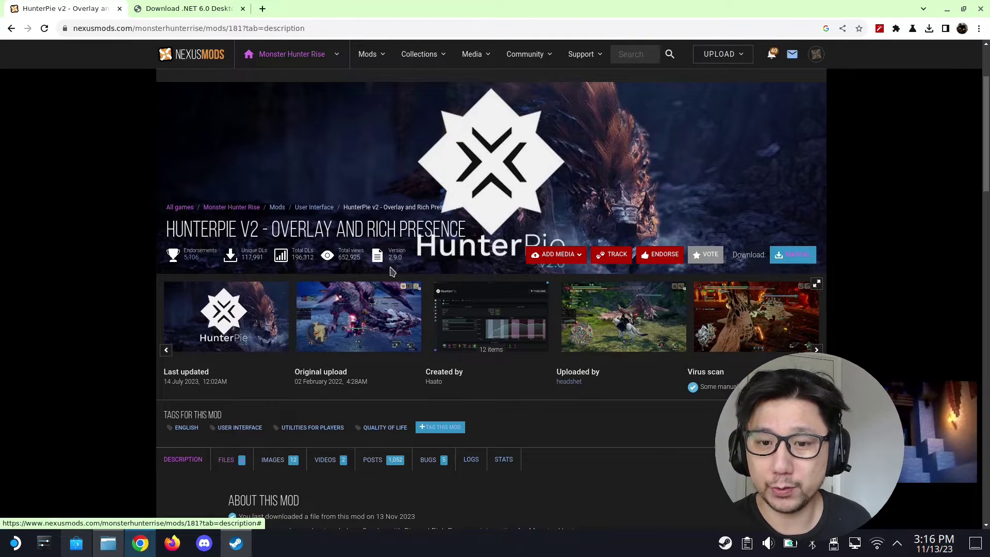
scroll(382, 288, "down", 3)
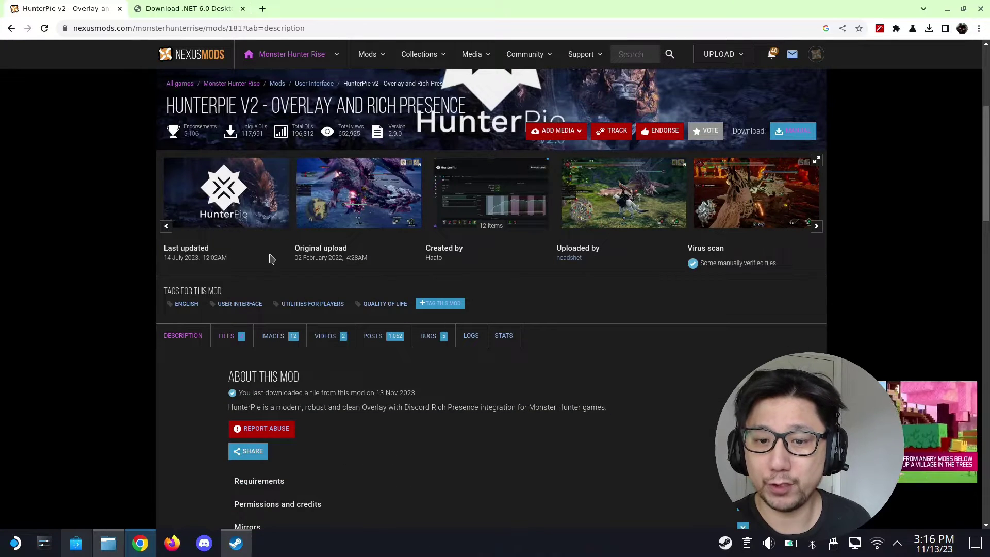
left_click(223, 348)
scroll(331, 325, "down", 5)
Download the .NET Desktop Runtime 6.0 installer linked from Manual Download and confirm it finished.
left_click(274, 259)
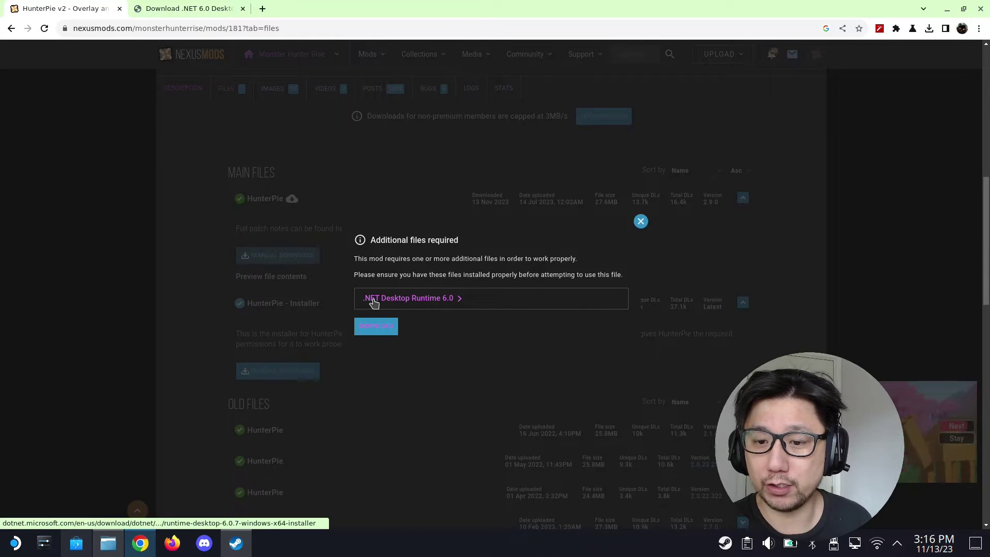
left_click(454, 301)
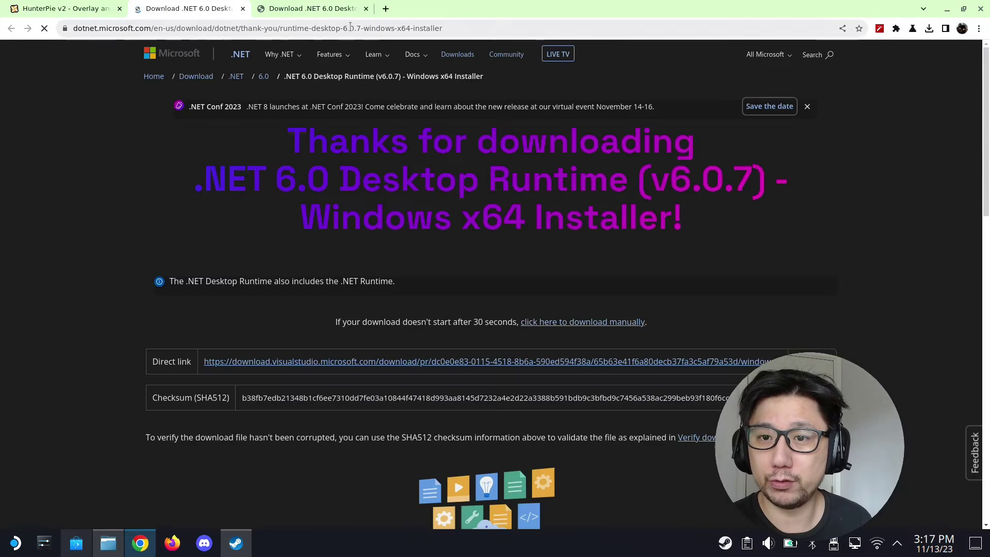
left_click(366, 9)
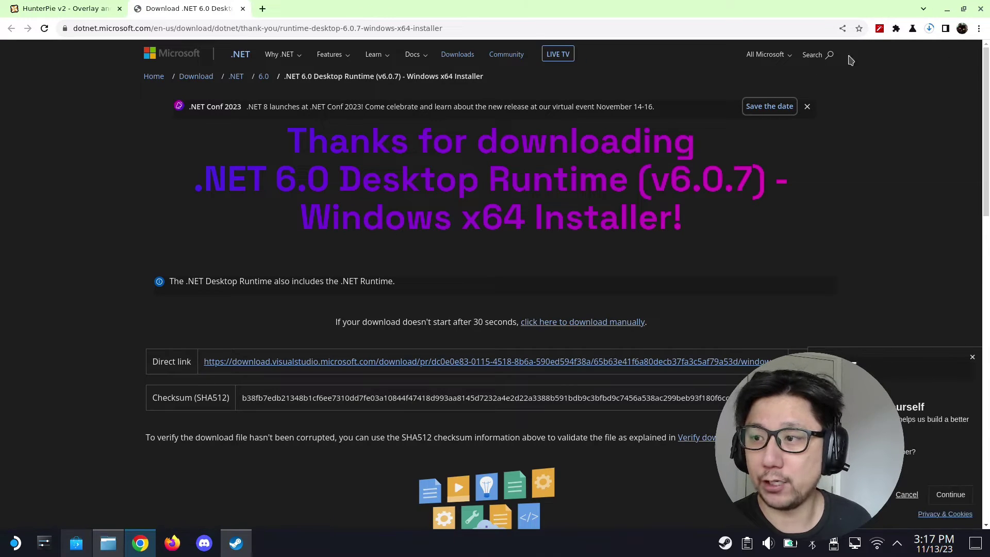
left_click(929, 28)
left_click(379, 92)
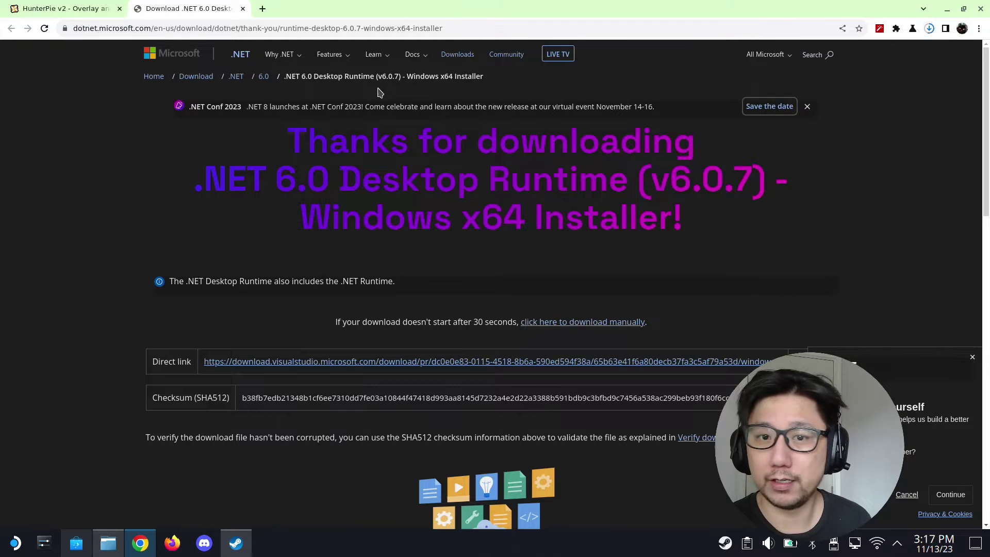
Start the Slow Download of the HunterPie 2.9.0 zip.
left_click(242, 8)
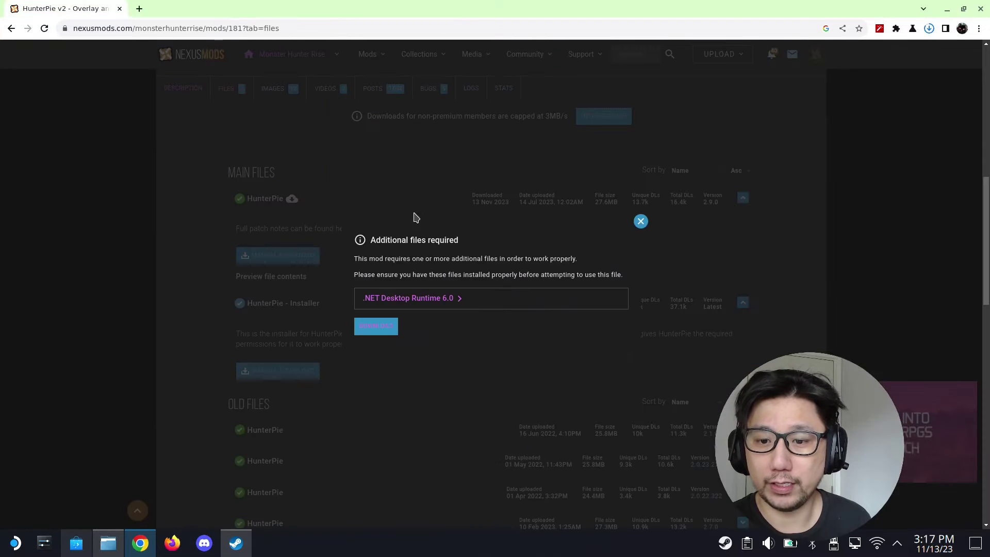
left_click(376, 330)
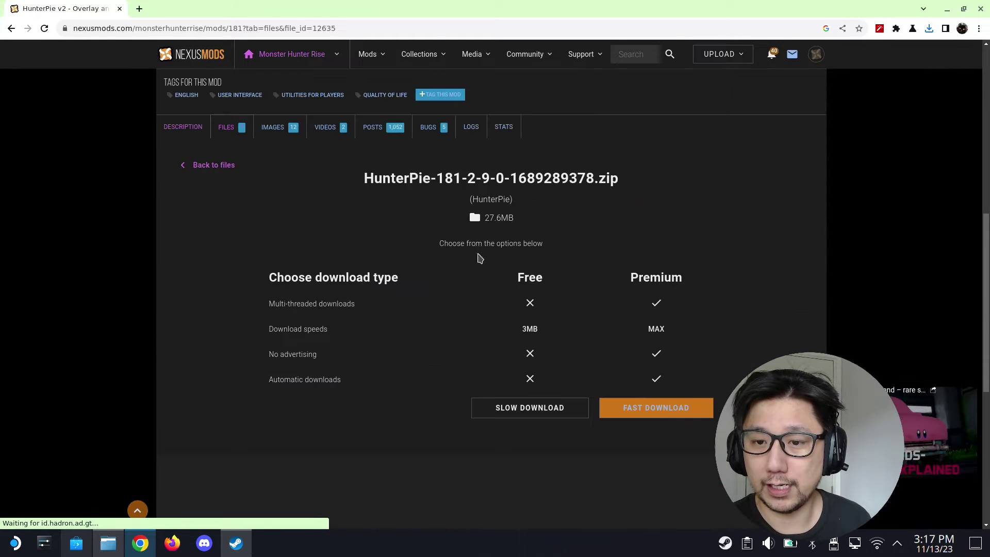
left_click(530, 411)
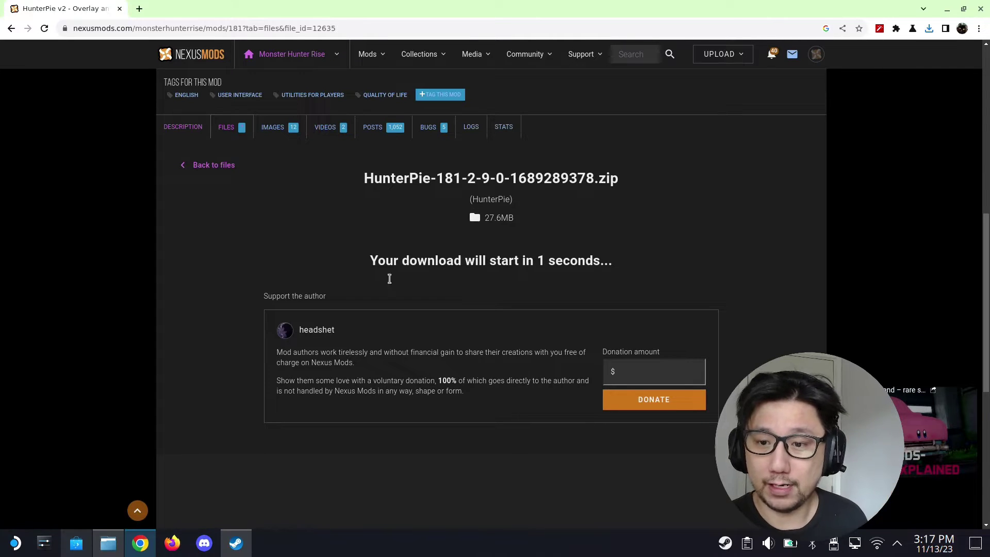
Verify ProtonUp-Qt and Protontricks show as installed in Discover's 'proton' results, then minimize Discover.
left_click(86, 553)
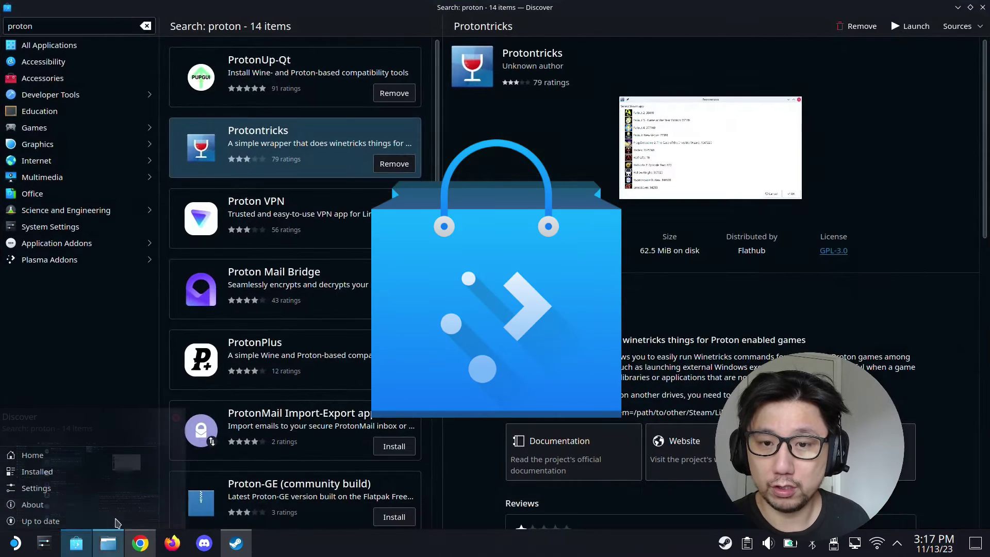
left_click(60, 34)
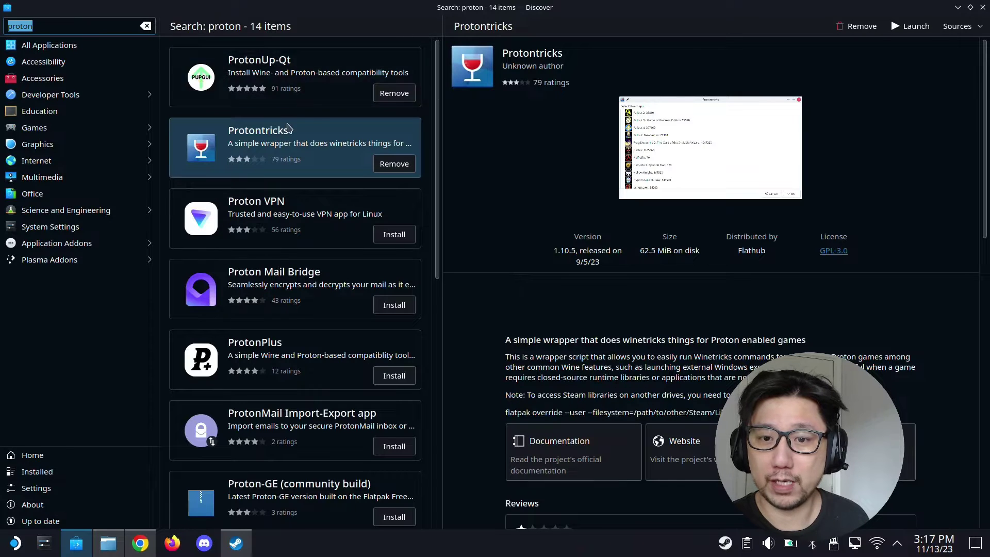
left_click(279, 66)
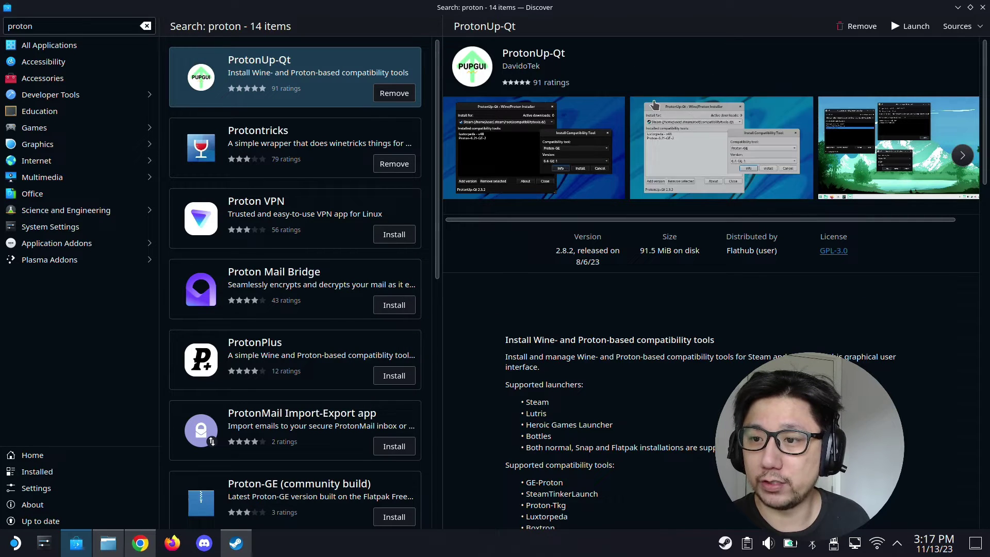
left_click(320, 147)
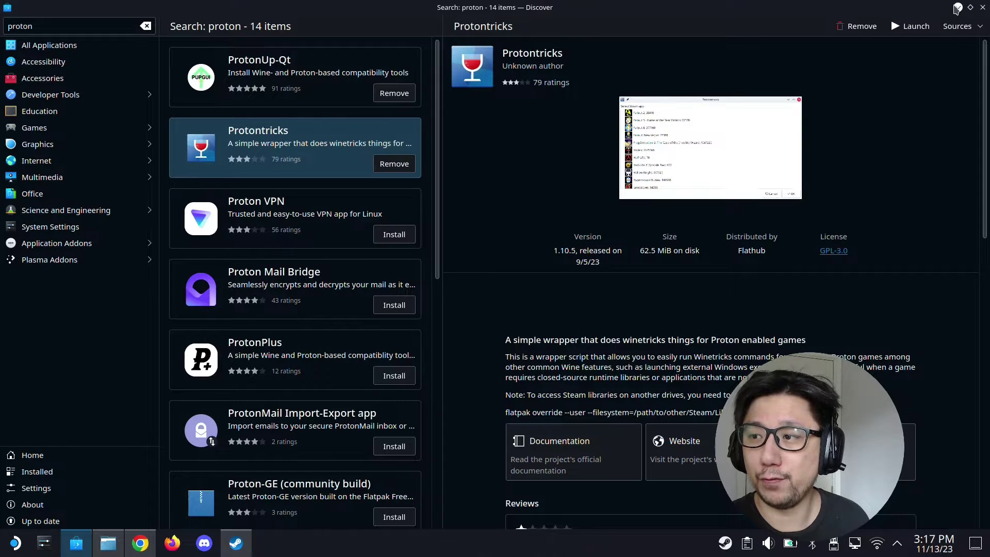
left_click(957, 7)
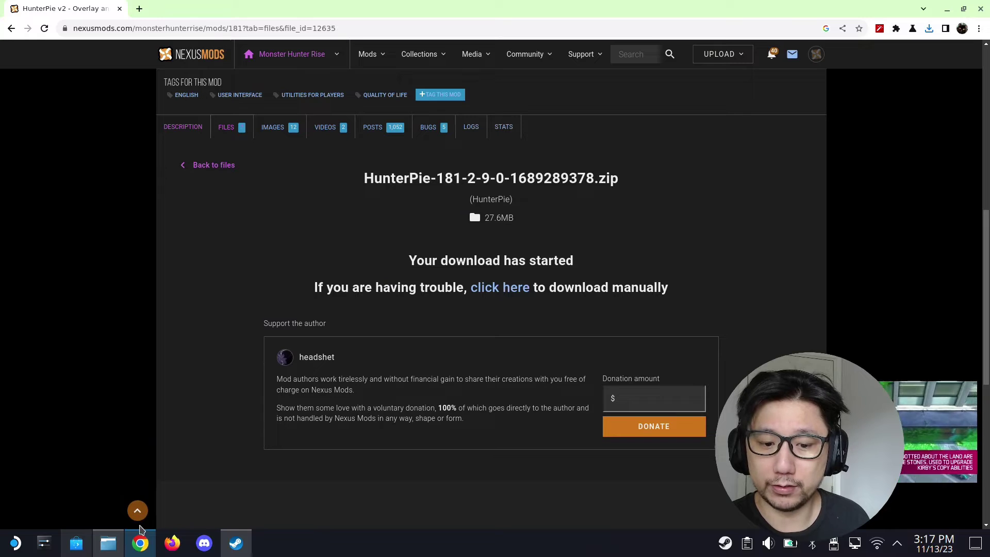
Extract the HunterPie zip in Downloads with Extract archive here, autodetect subfolder.
left_click(107, 543)
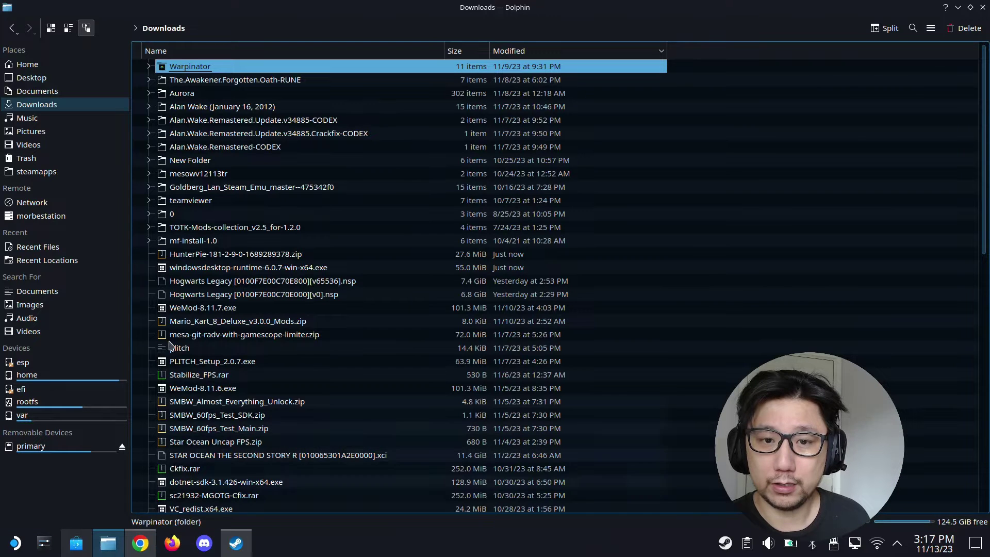
left_click(58, 104)
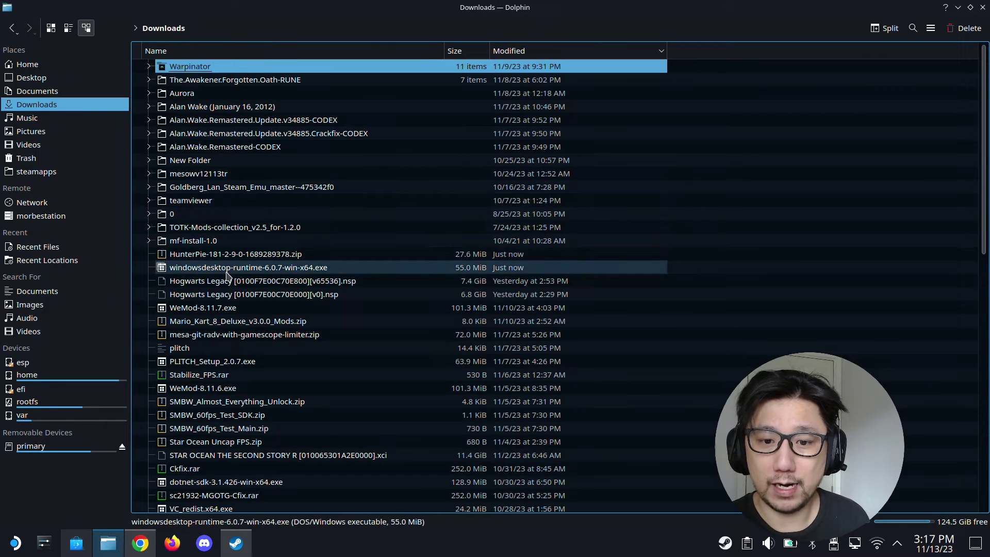
left_click(232, 256)
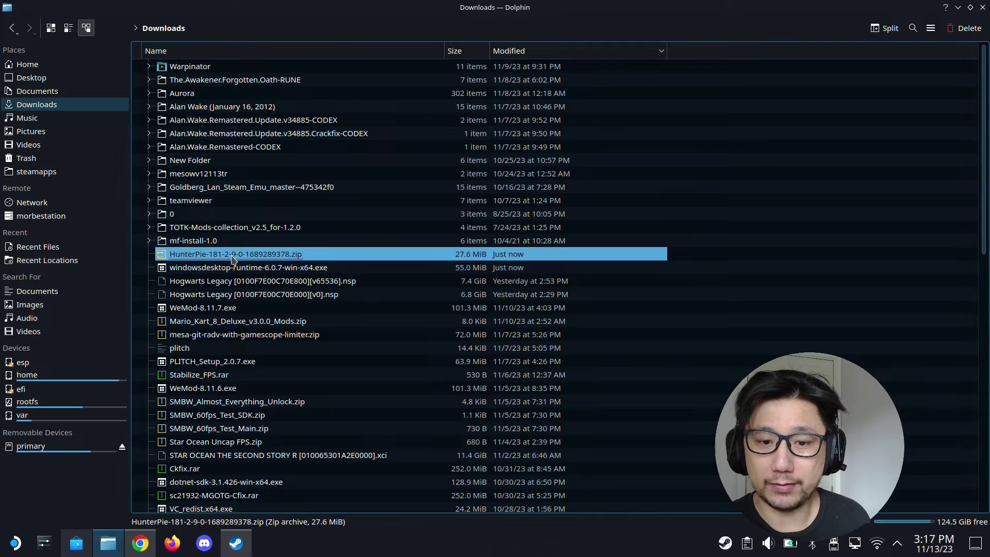
right_click(311, 263)
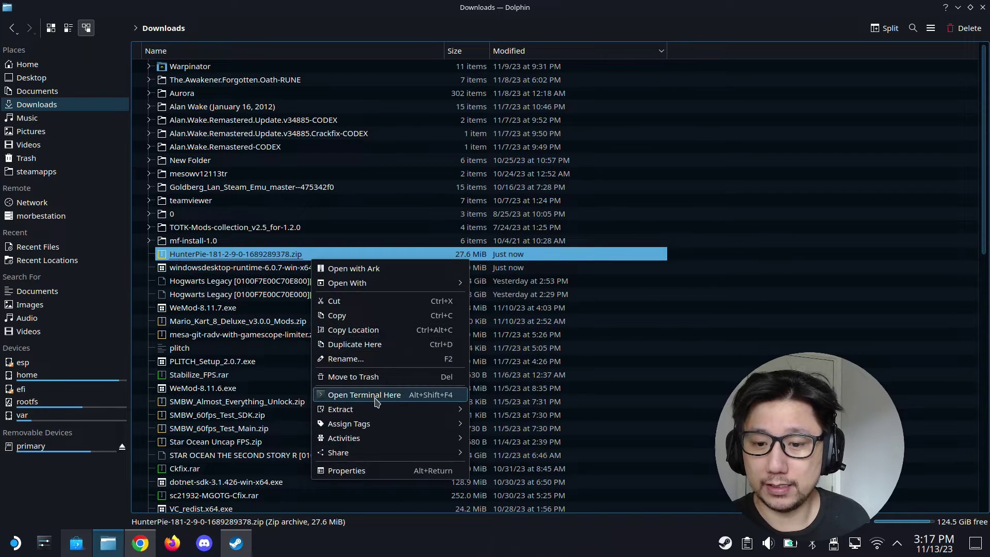
mouse_move(387, 409)
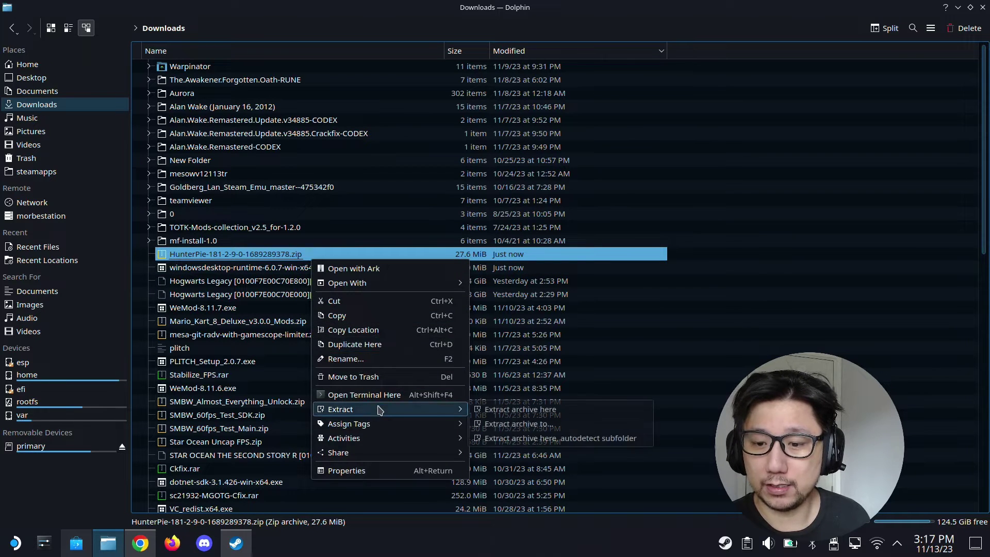
left_click(499, 439)
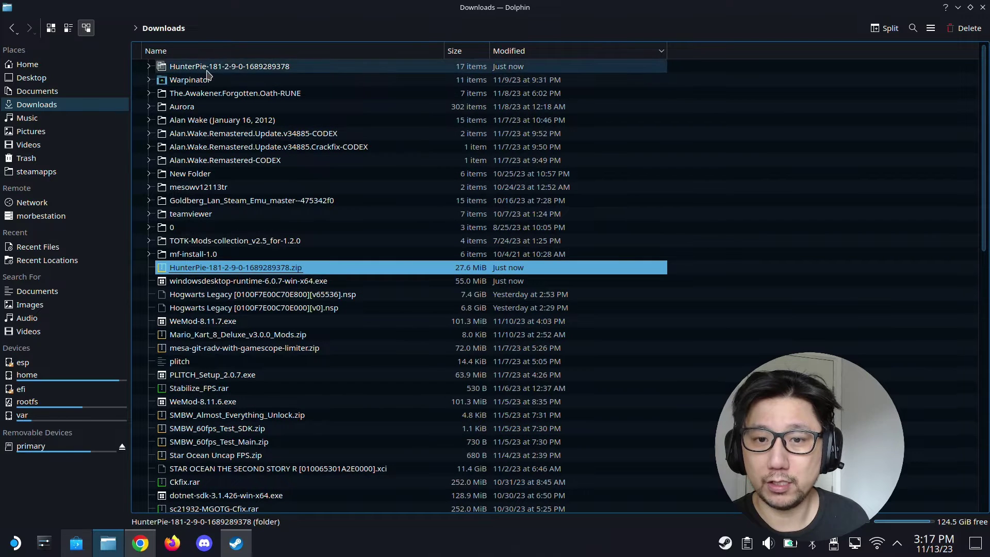
left_click(207, 69)
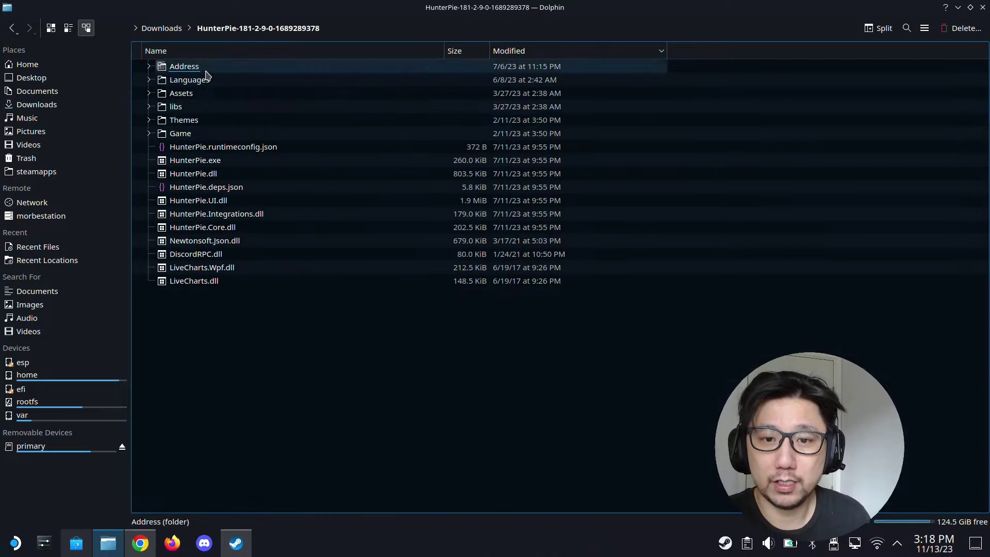
left_click(283, 161)
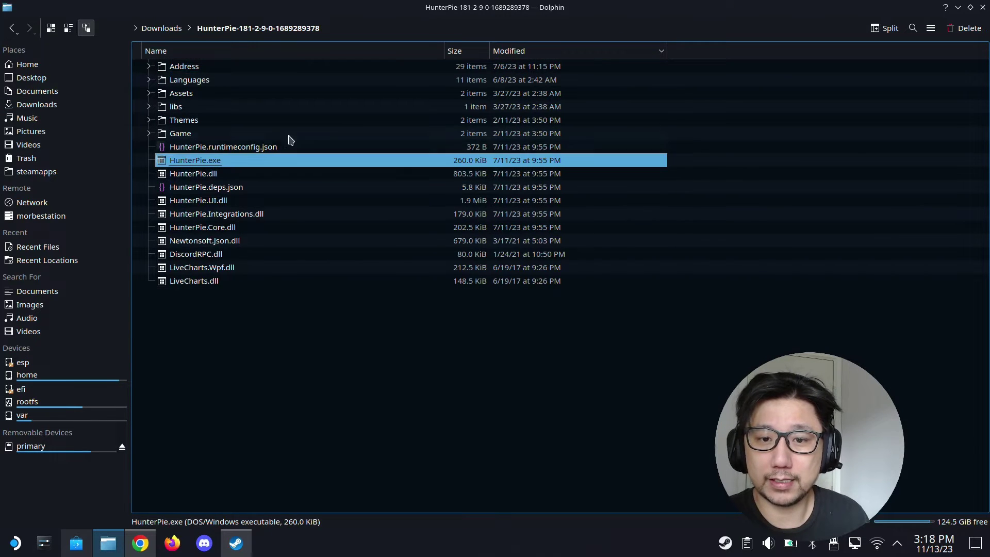
left_click(161, 28)
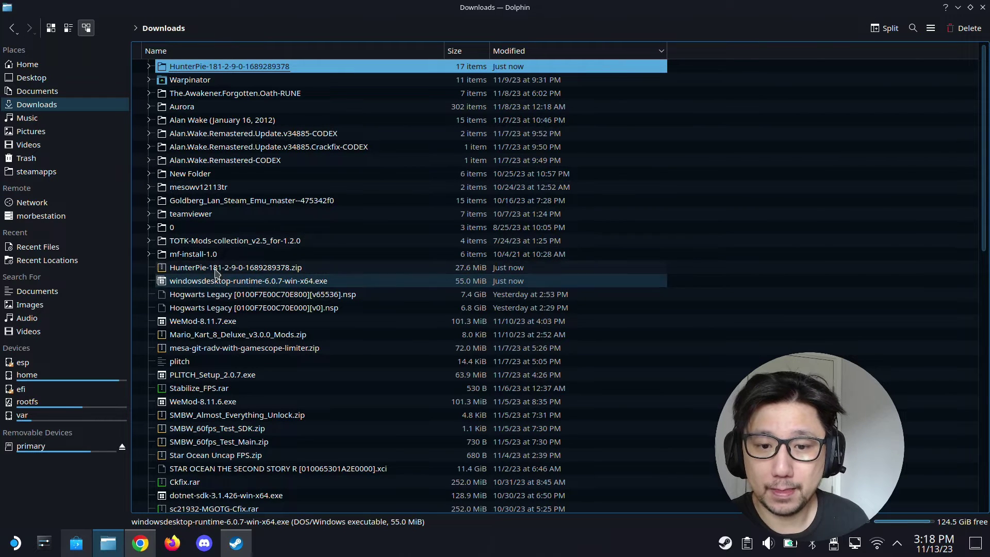
left_click(188, 283)
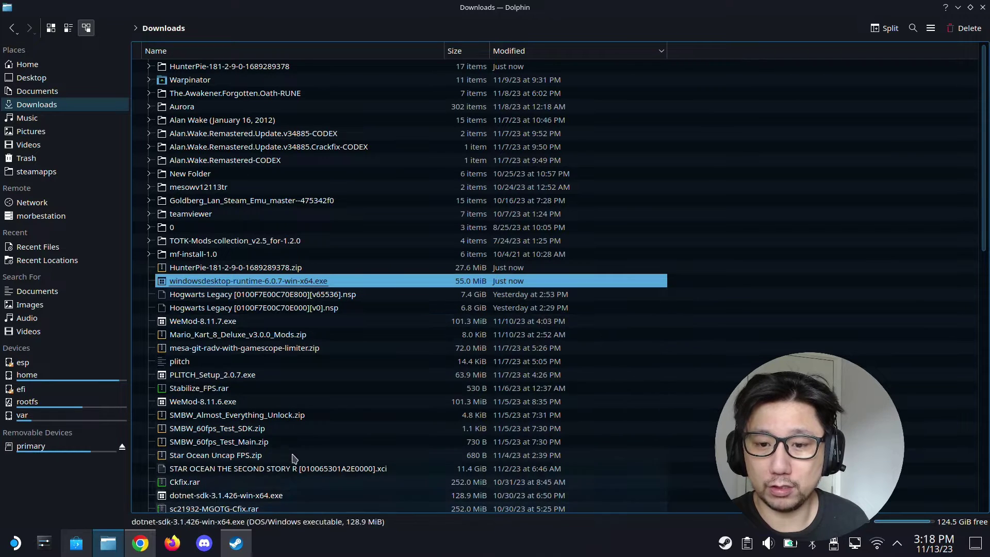
left_click(245, 544)
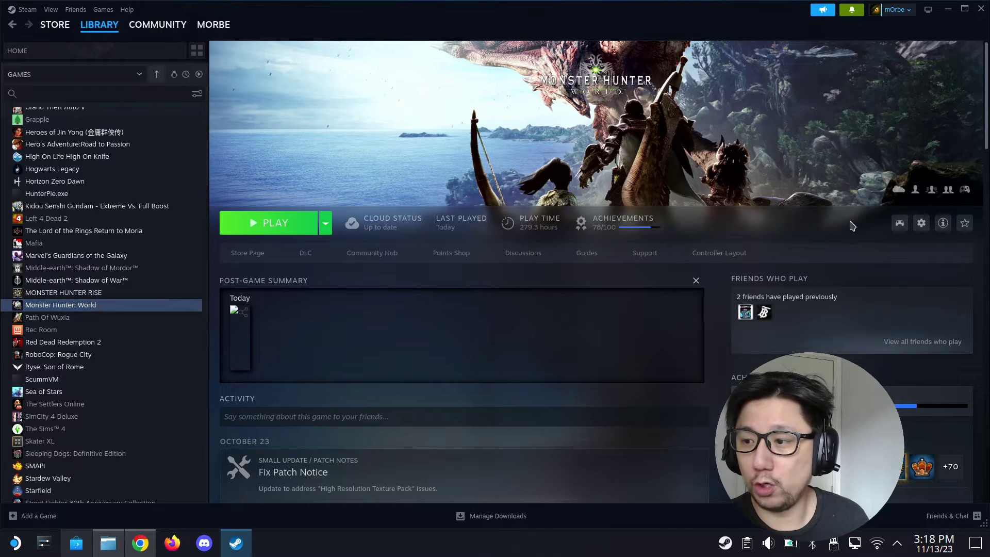
Force Proton Experimental as Monster Hunter: World's compatibility tool in its Steam Properties.
left_click(919, 224)
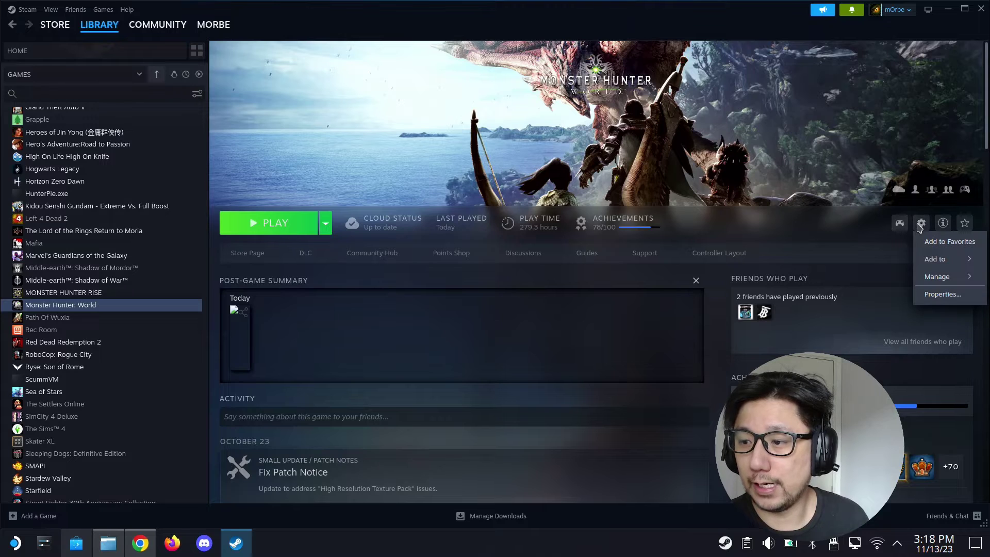
left_click(945, 289)
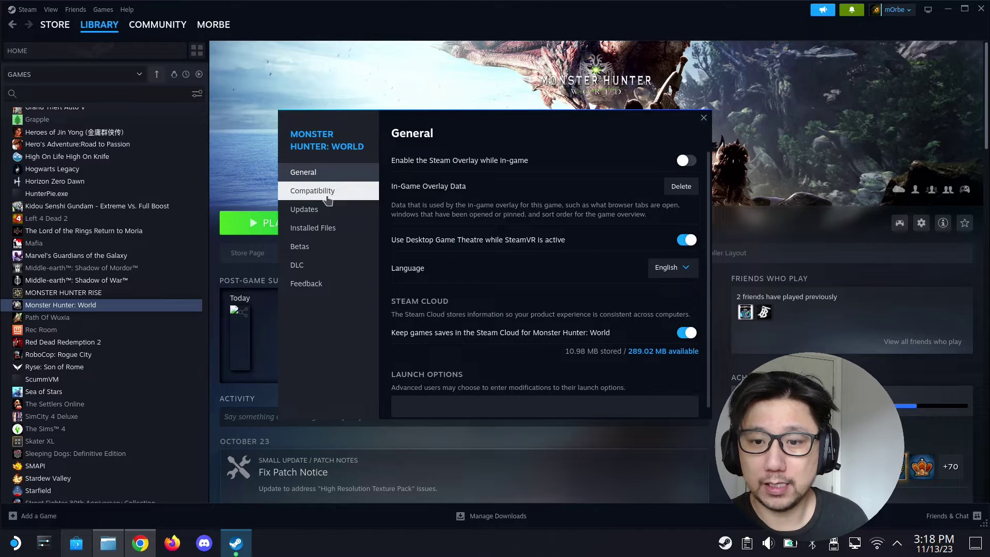
left_click(321, 192)
left_click(446, 164)
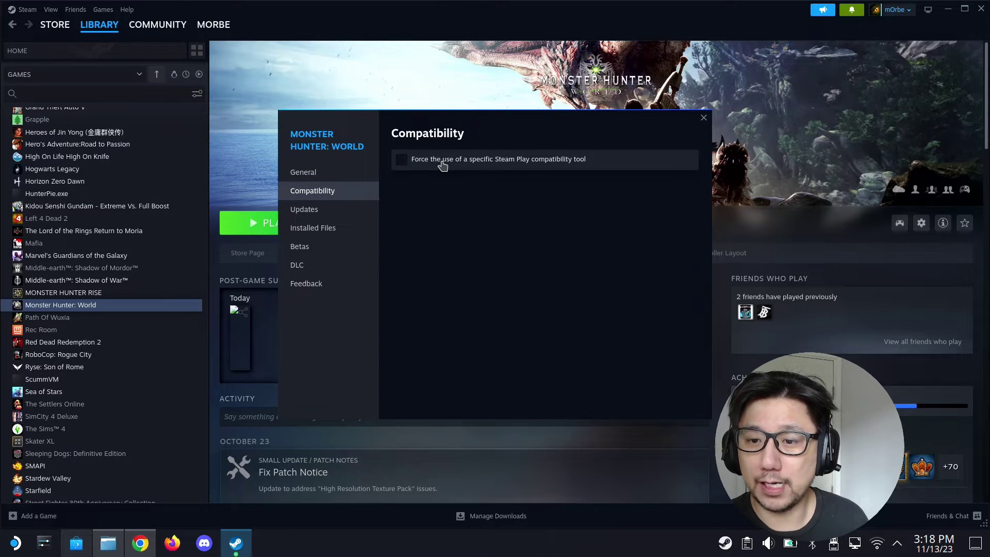
left_click(445, 164)
left_click(455, 186)
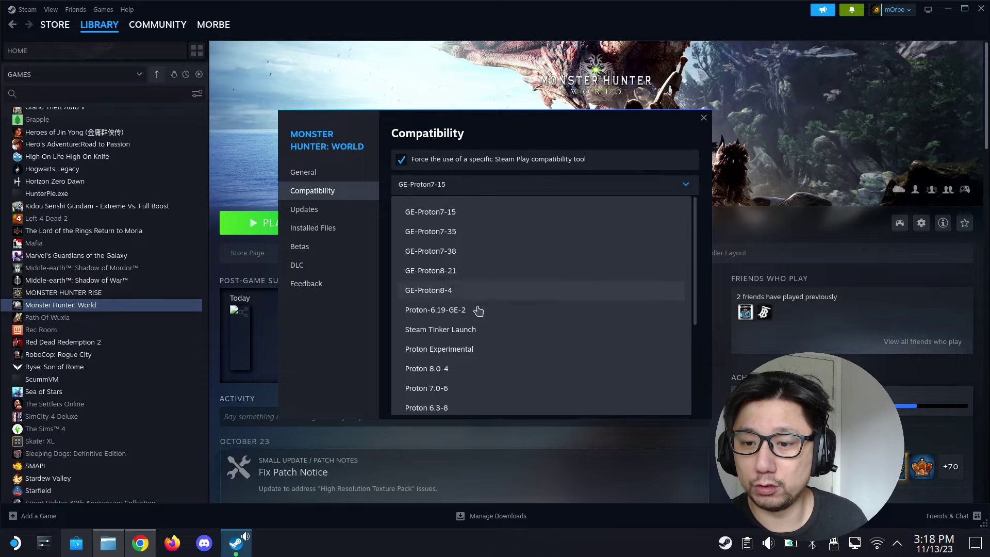
left_click(456, 349)
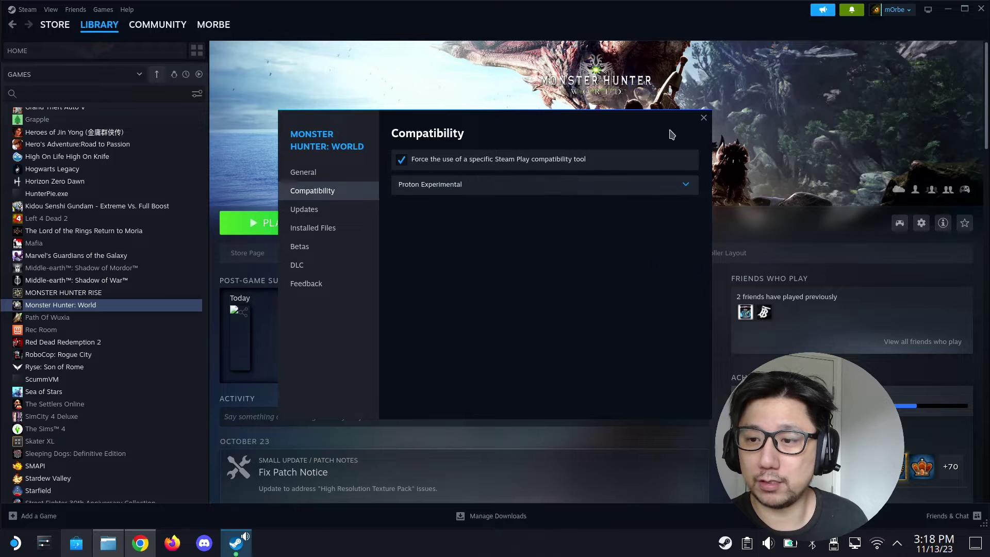
left_click(704, 118)
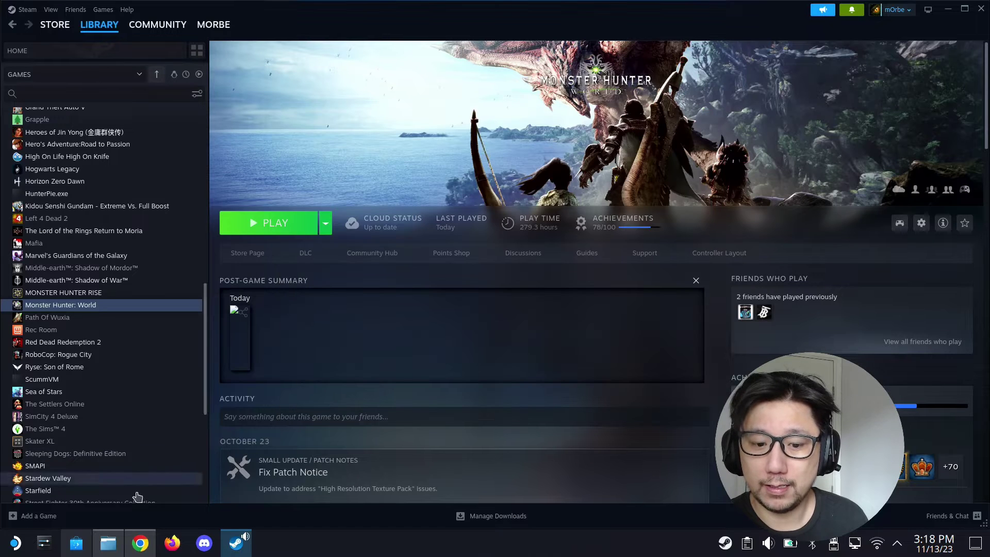
Install the windowsdesktop-runtime 6.0.7 exe through Protontricks into the Monster Hunter: World prefix.
left_click(108, 543)
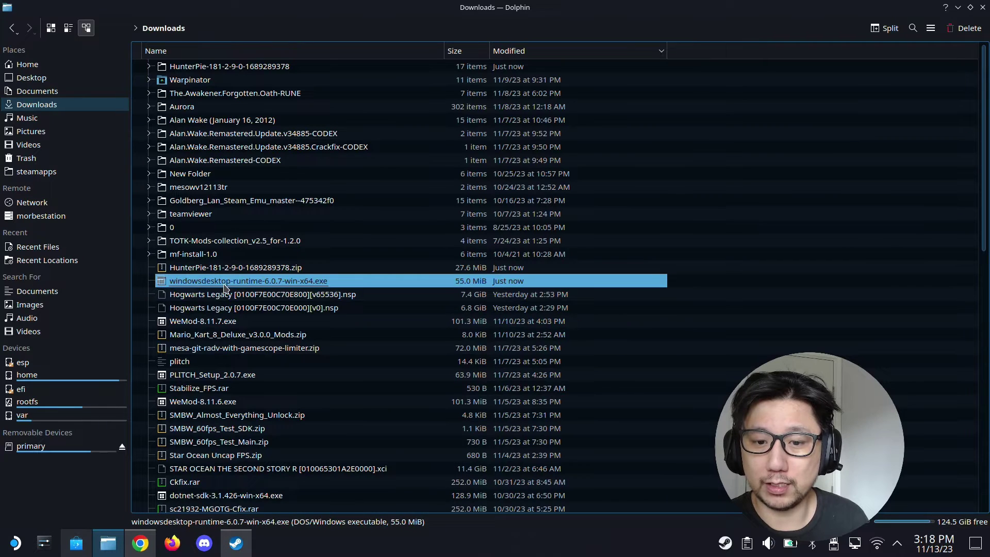
double_click(304, 282)
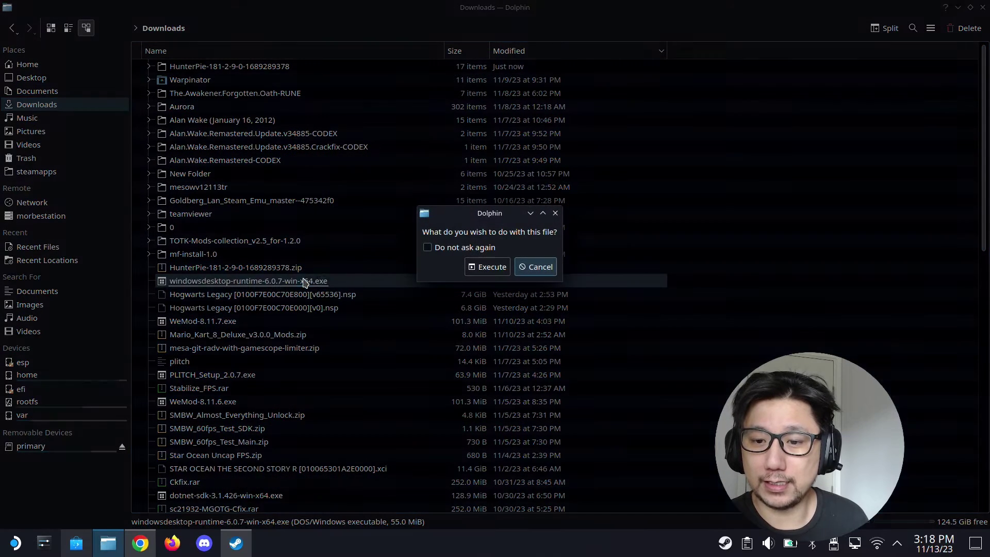
left_click(486, 267)
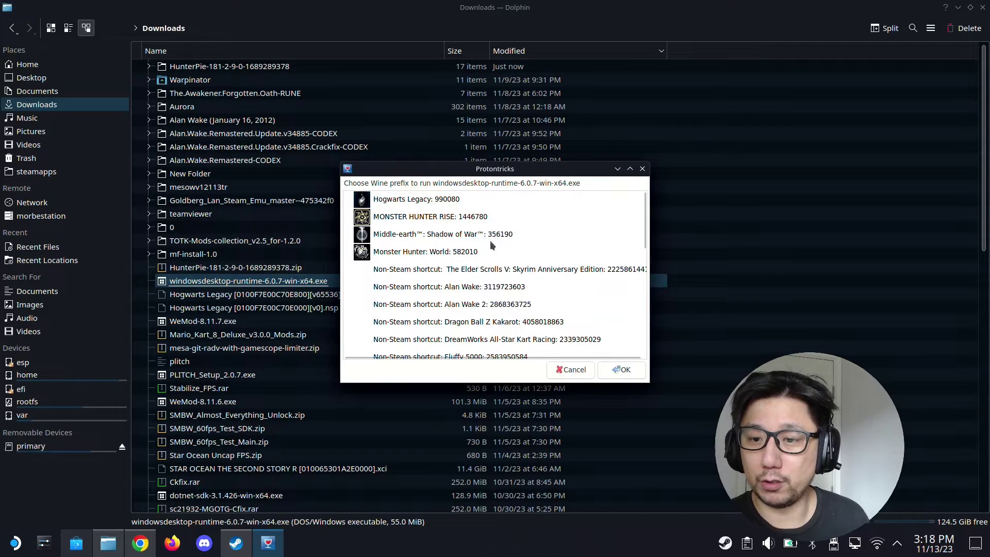
left_click(407, 253)
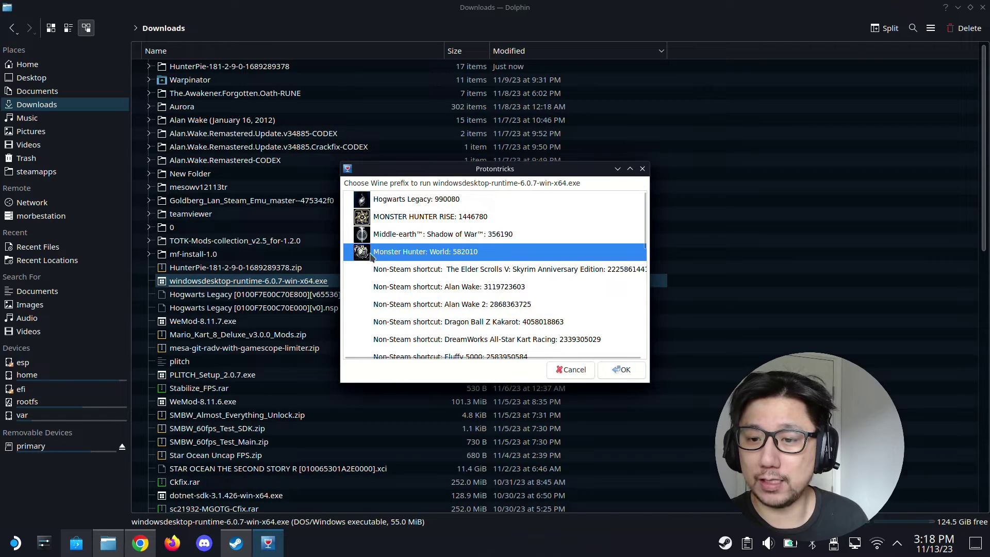
double_click(415, 257)
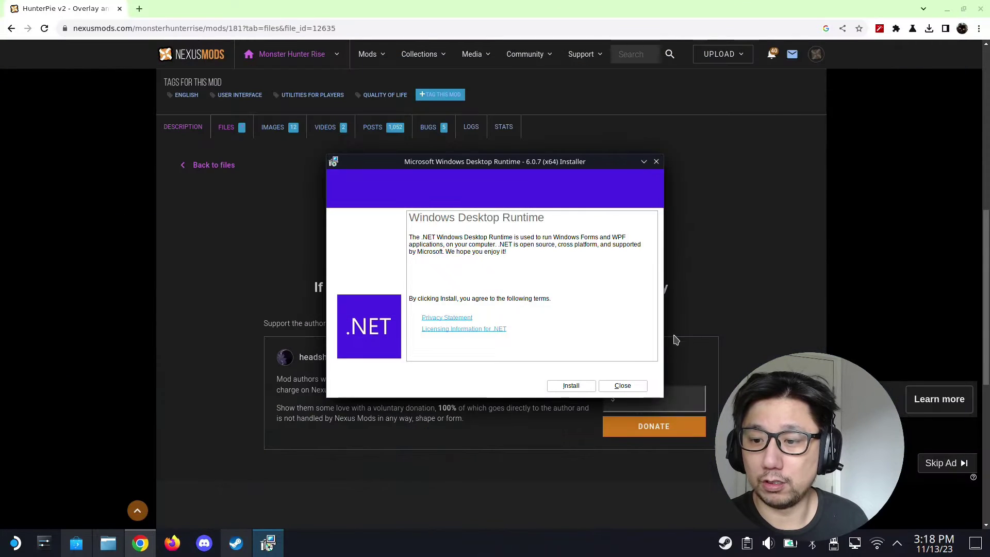
left_click(585, 386)
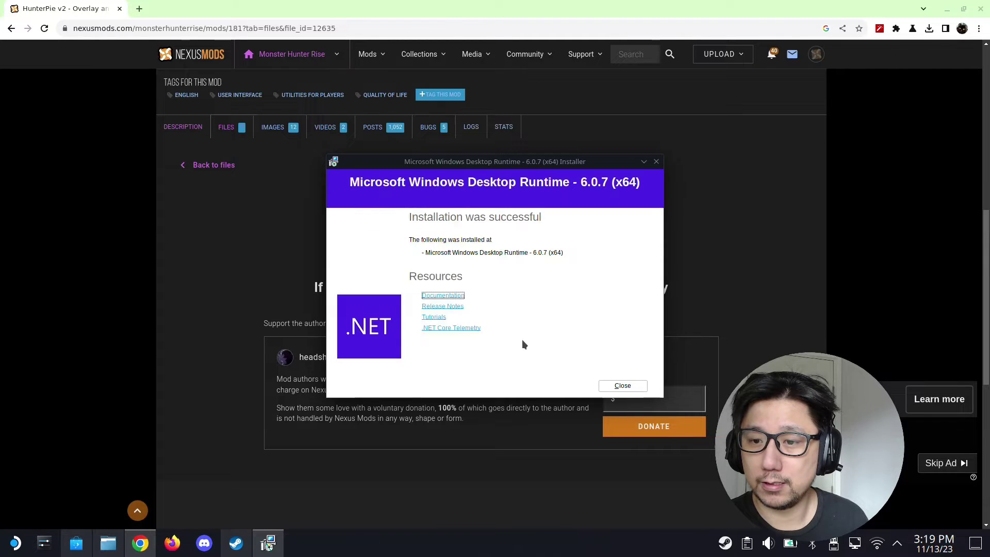
left_click(623, 387)
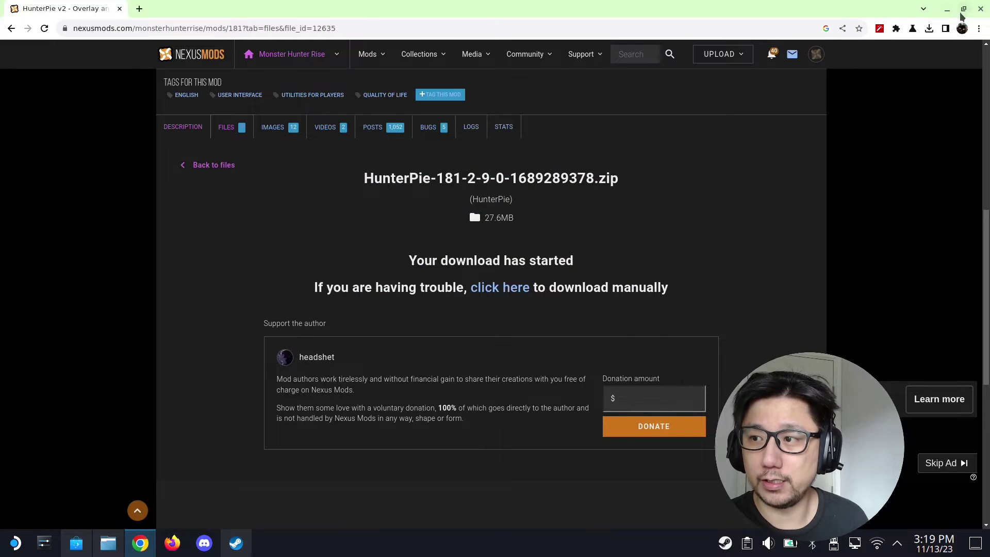
Change Monster Hunter: World's forced compatibility tool in Properties to Steam Tinker Launch.
left_click(949, 11)
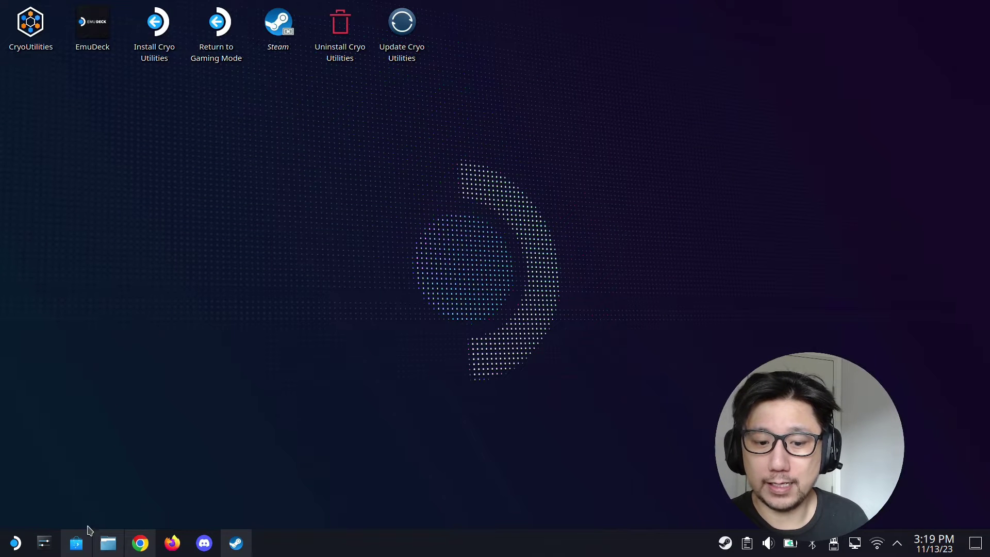
left_click(238, 542)
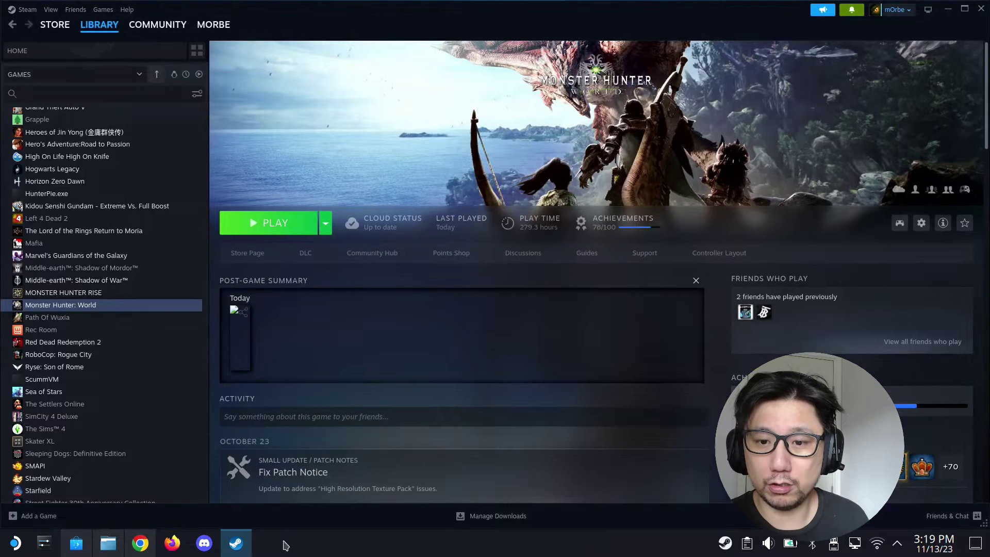
left_click(921, 222)
left_click(923, 293)
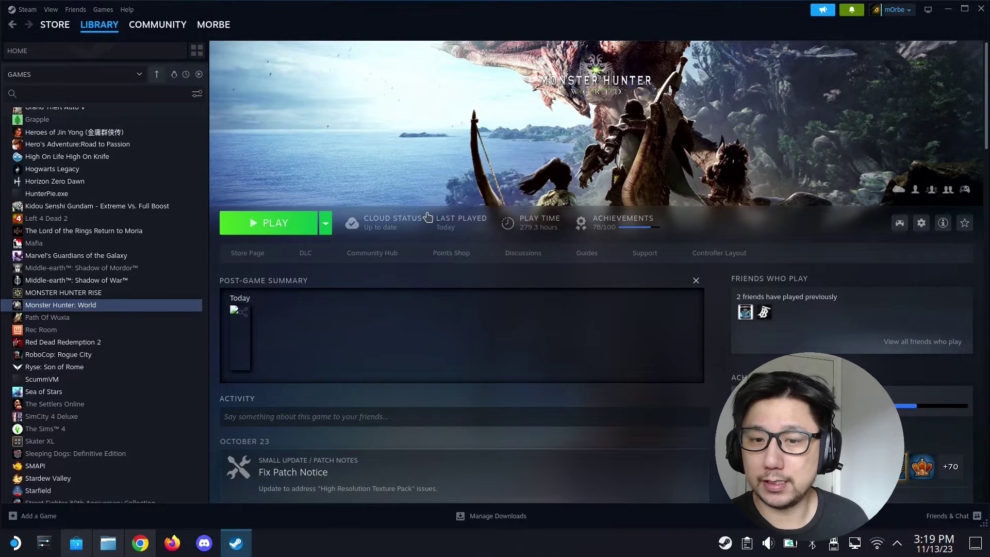
left_click(316, 192)
left_click(461, 185)
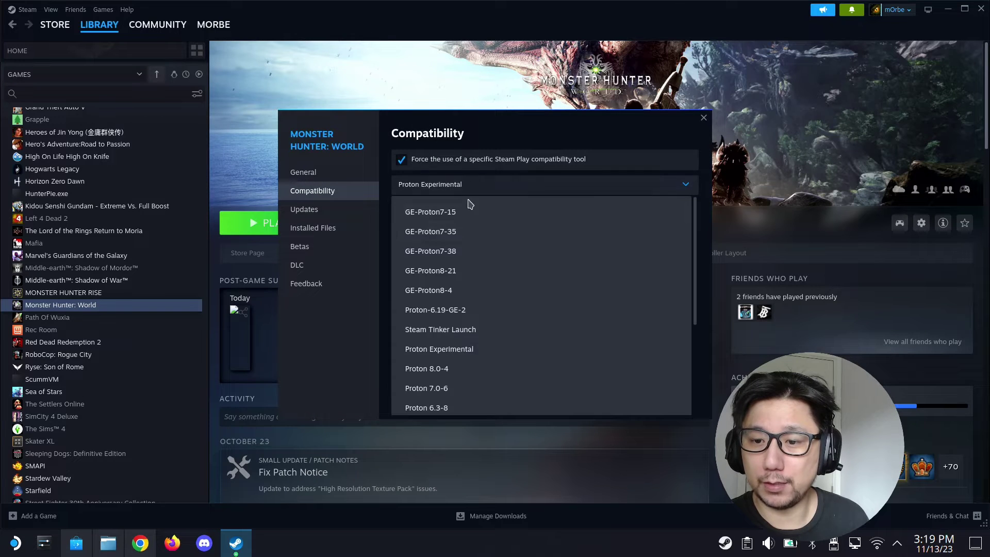
left_click(421, 332)
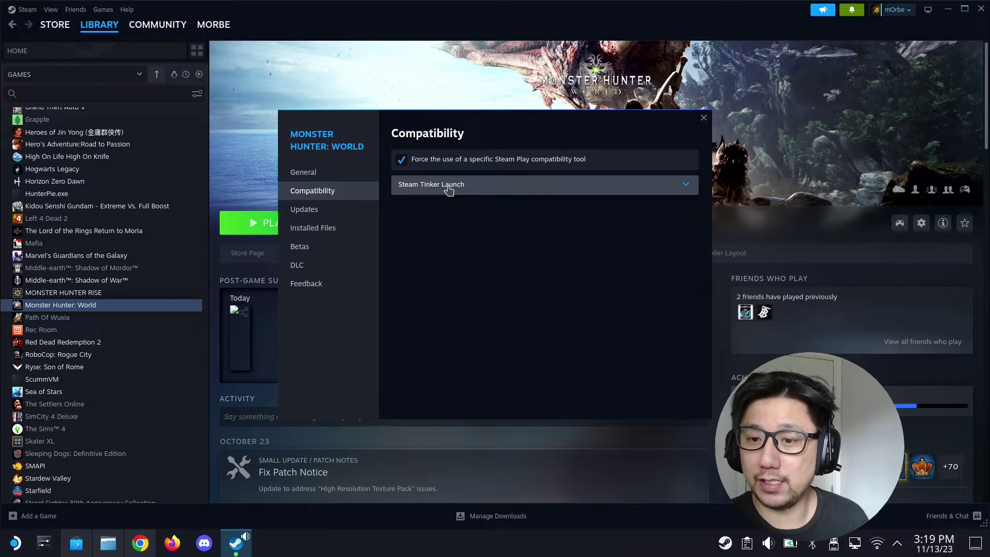
left_click(72, 551)
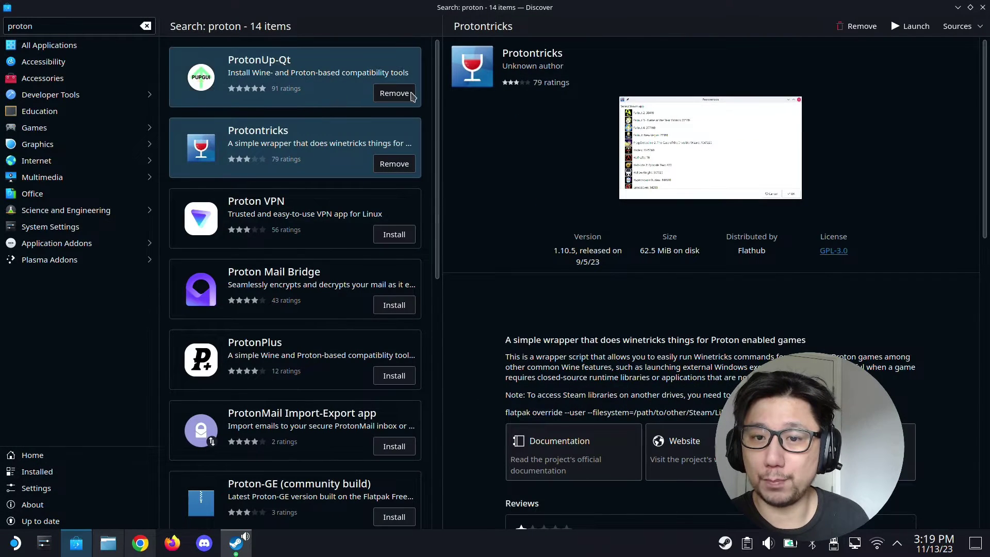
Launch ProtonUp-Qt from Discover, keeping Steam as the install target.
left_click(412, 95)
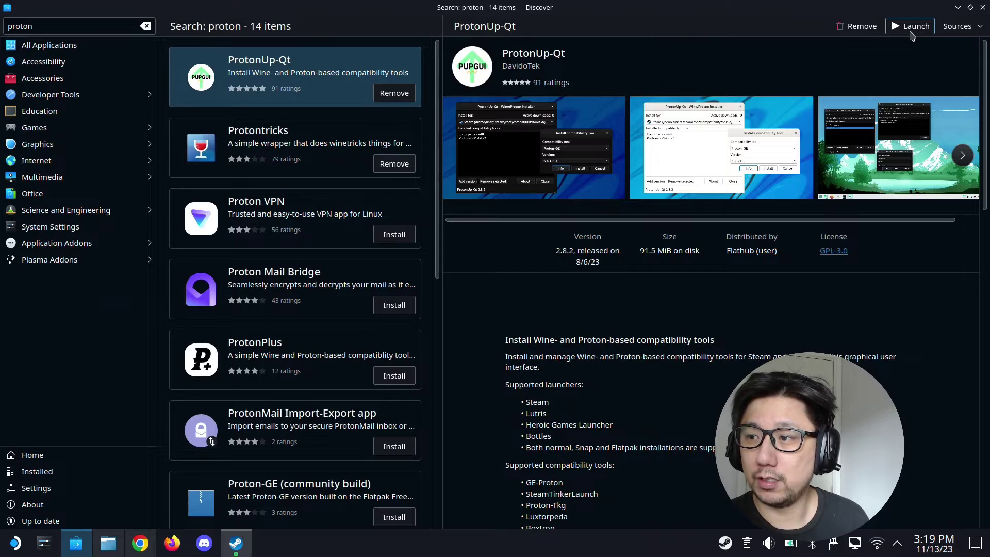
left_click(910, 27)
left_click(957, 7)
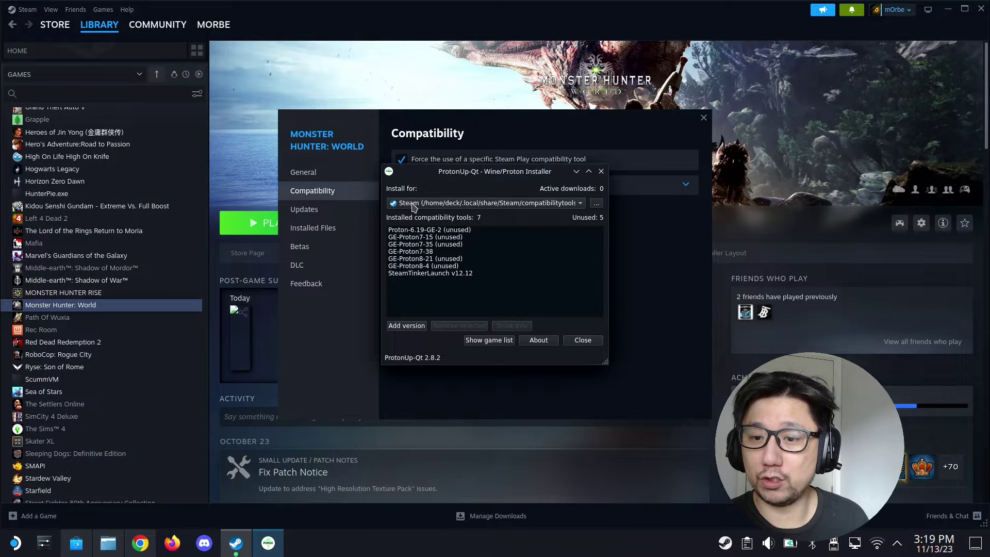
left_click(413, 205)
left_click(421, 204)
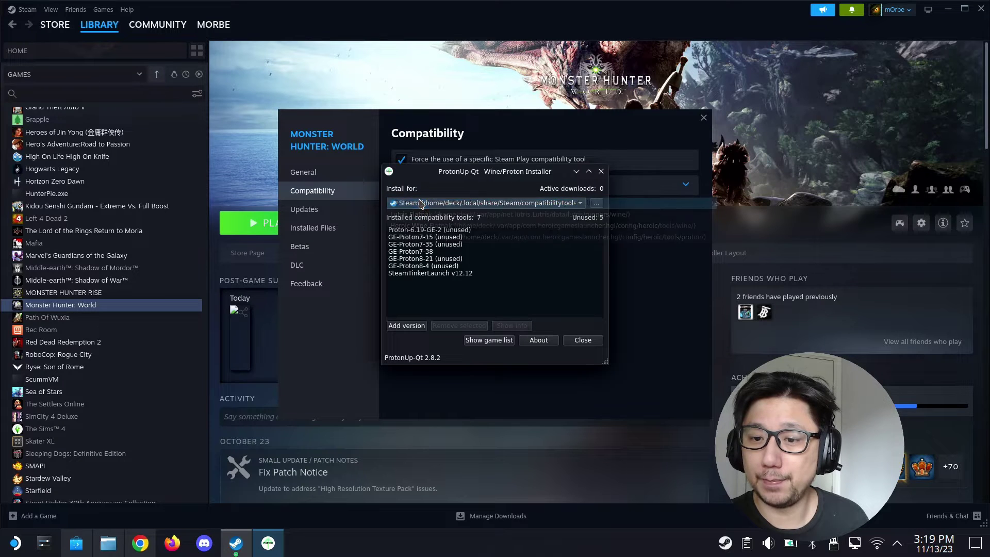
Add SteamTinkerLaunch v12.12, confirm it appears in the installed list, and close ProtonUp-Qt.
left_click(397, 326)
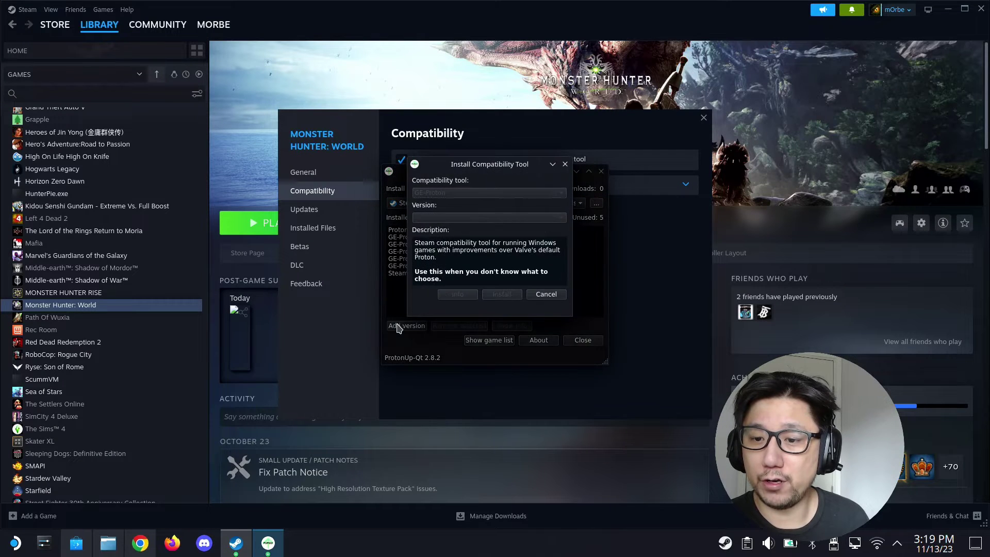
left_click(454, 194)
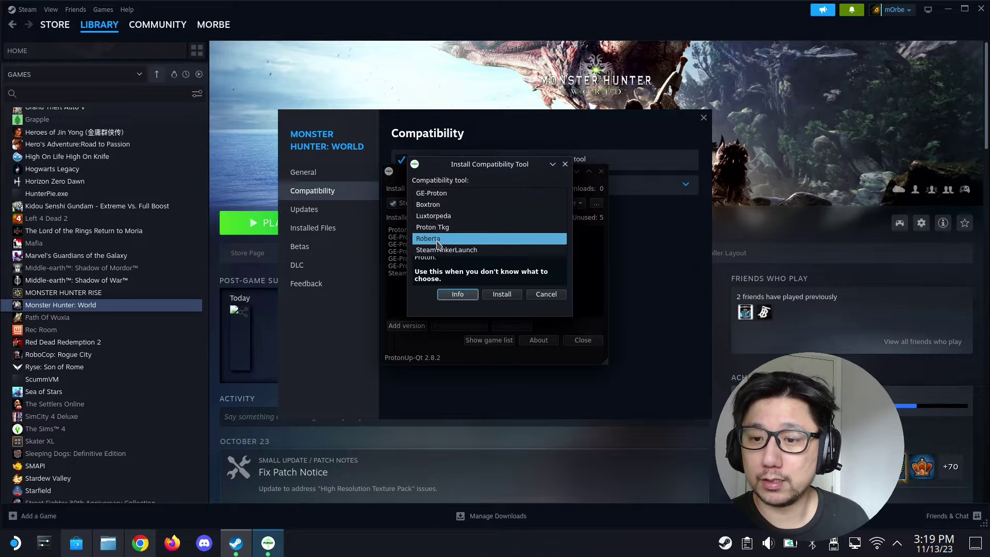
left_click(442, 257)
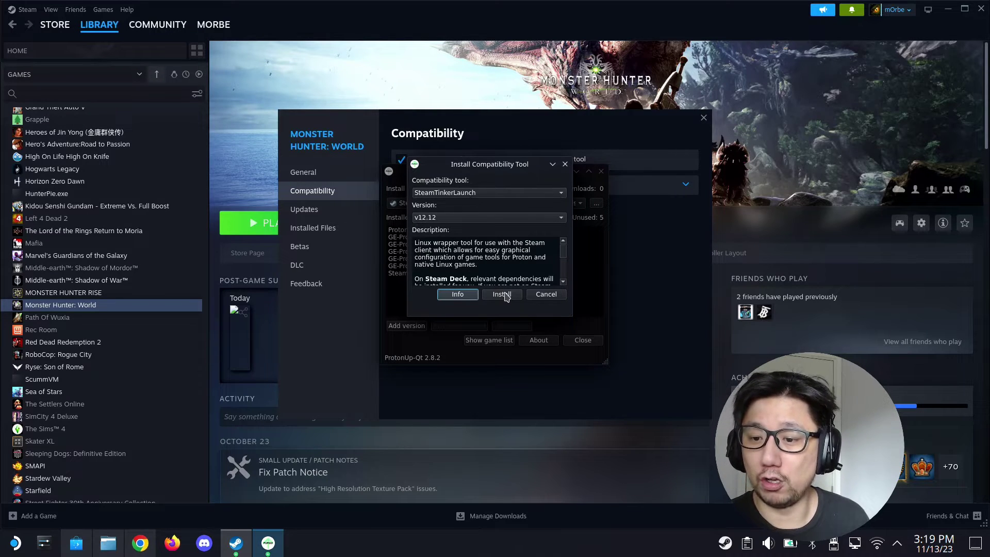
left_click(541, 294)
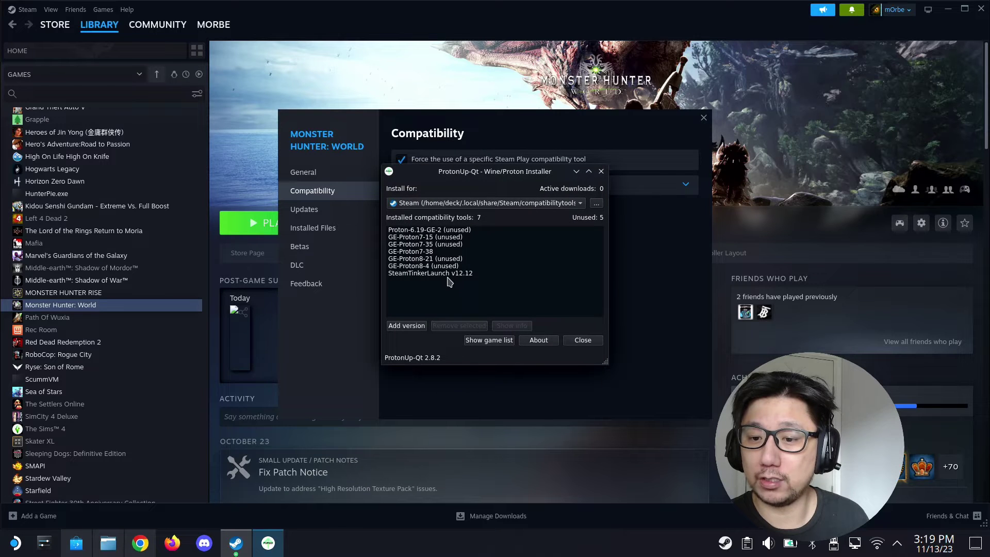
left_click(457, 266)
left_click(457, 273)
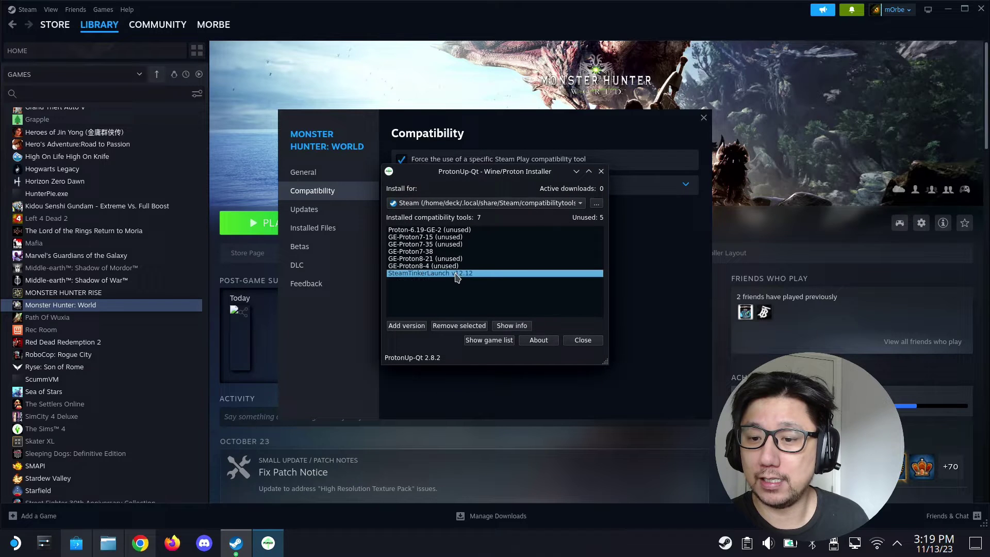
left_click(579, 340)
left_click(473, 186)
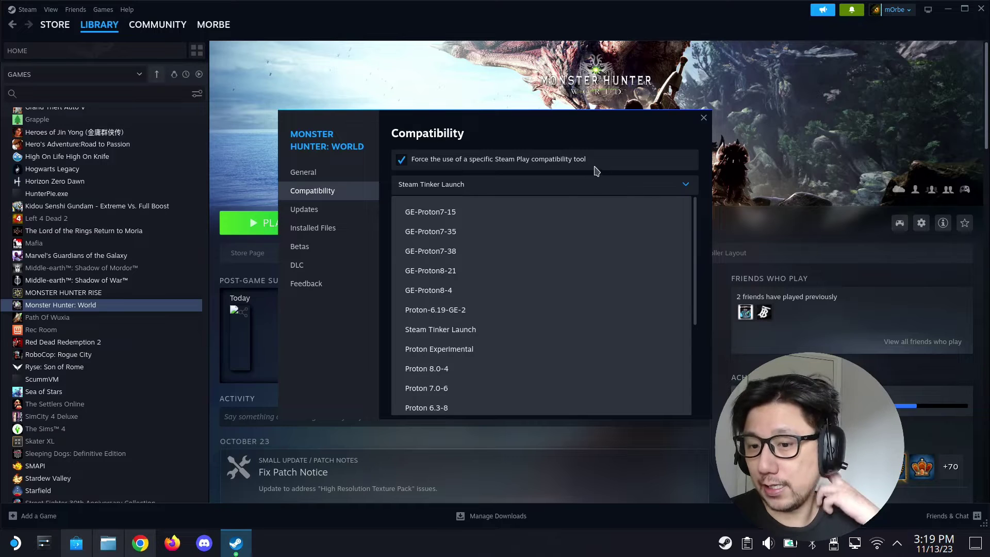
Close Properties and press PLAY on Monster Hunter: World, then open its SteamTinkerLaunch game settings.
left_click(474, 330)
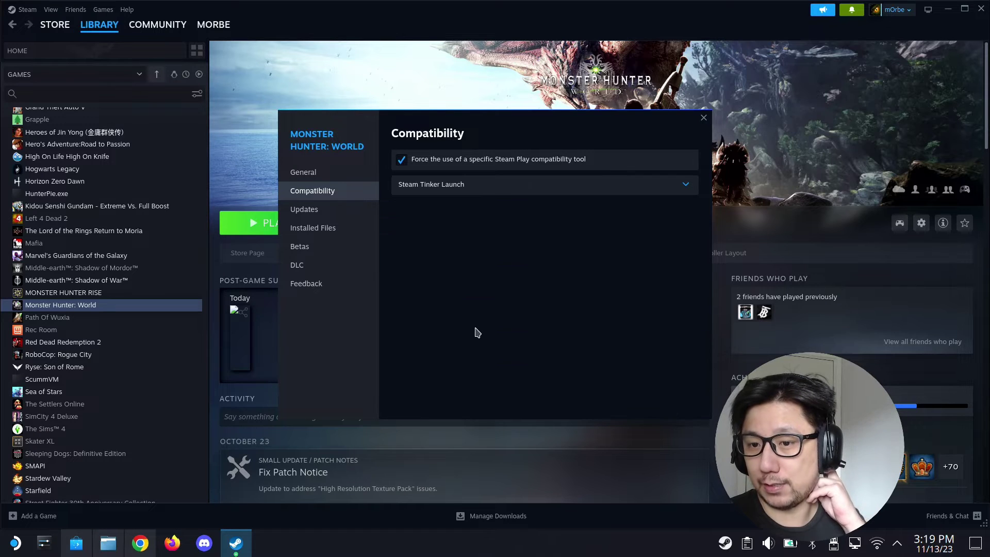
left_click(703, 117)
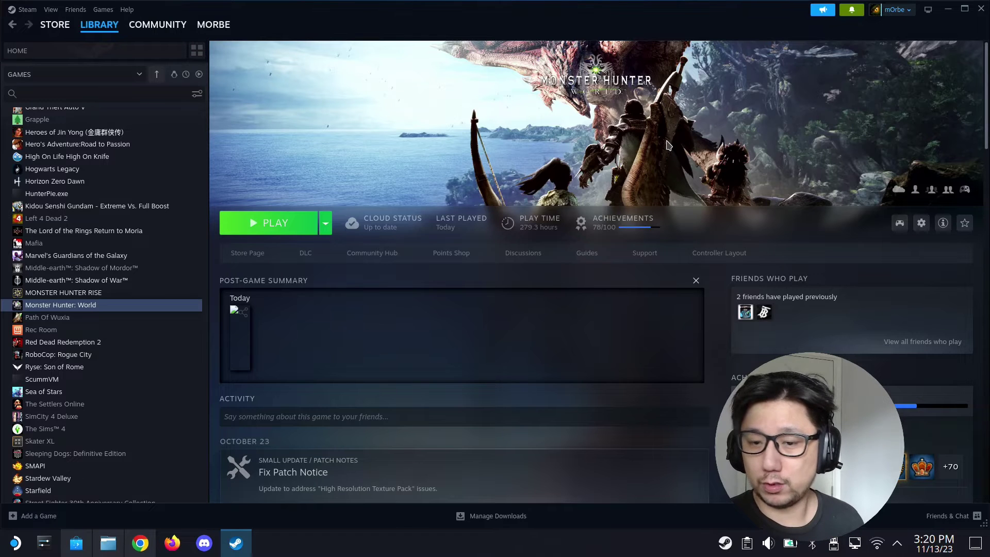
left_click(292, 232)
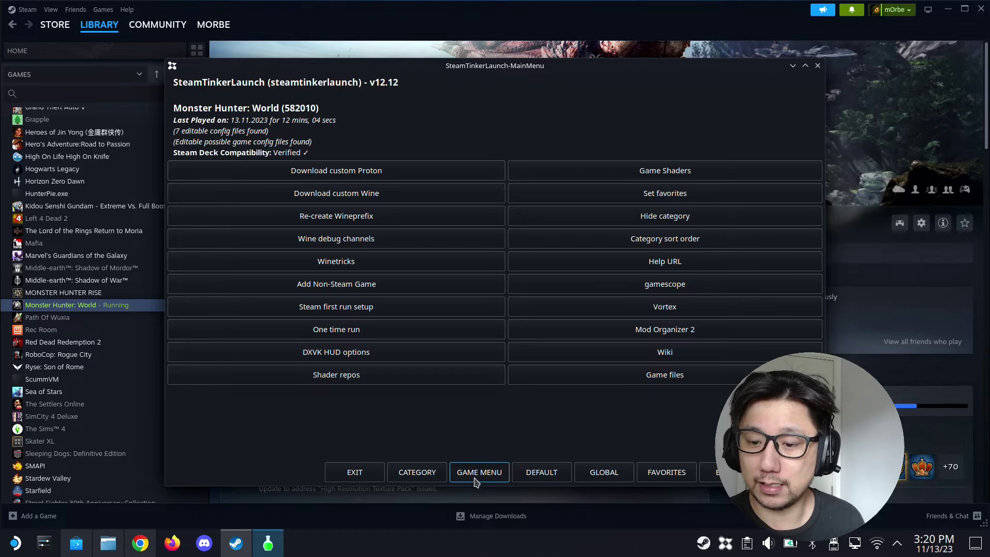
left_click(475, 480)
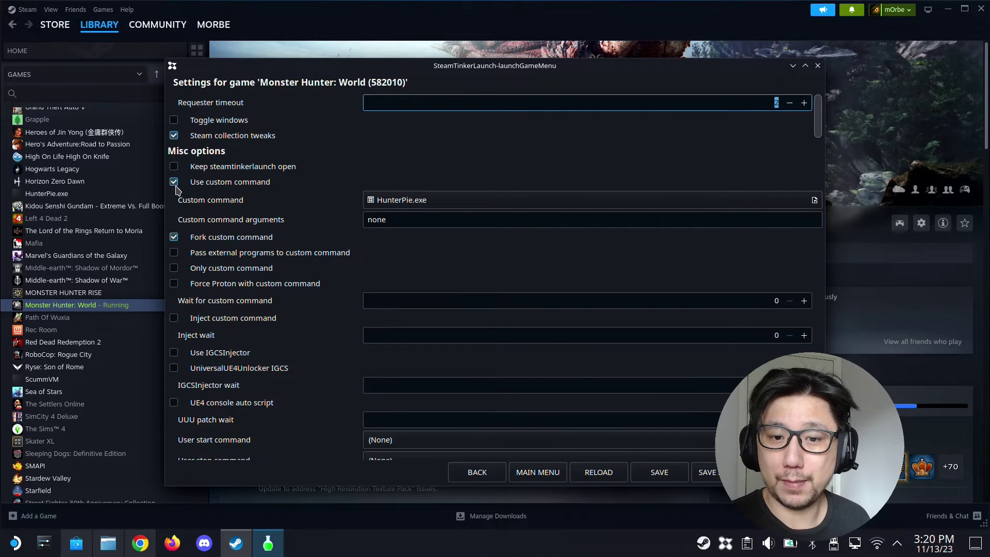
left_click(174, 183)
left_click(174, 183)
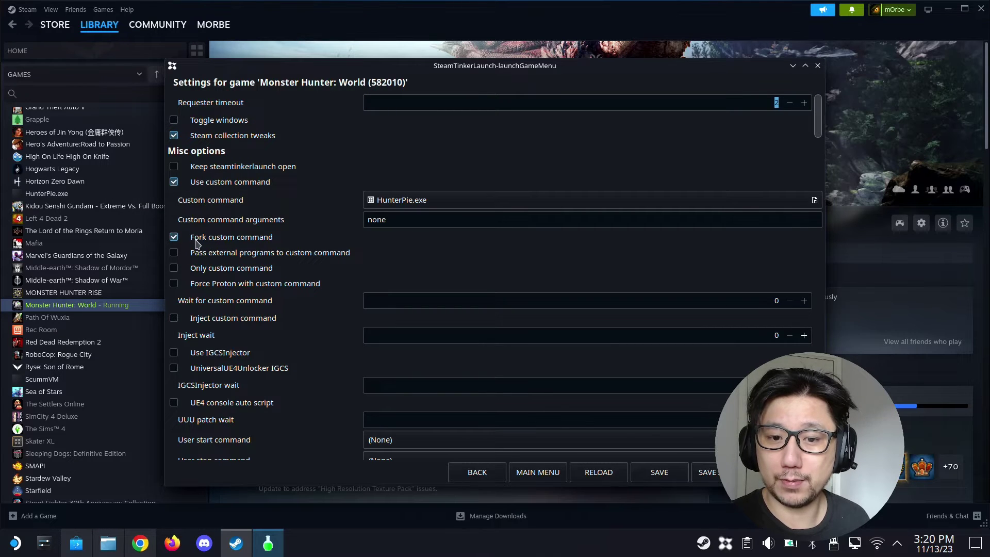
left_click(409, 201)
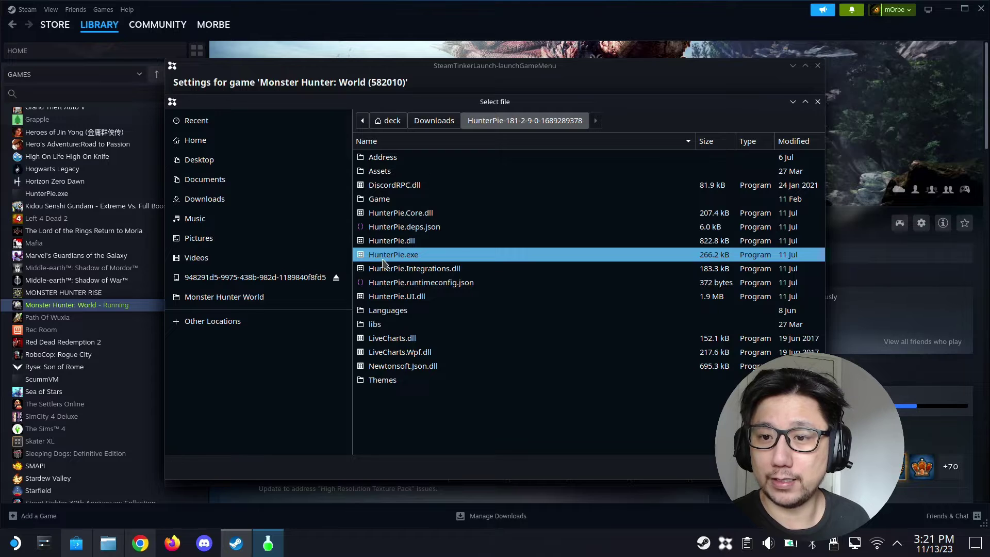
left_click(237, 201)
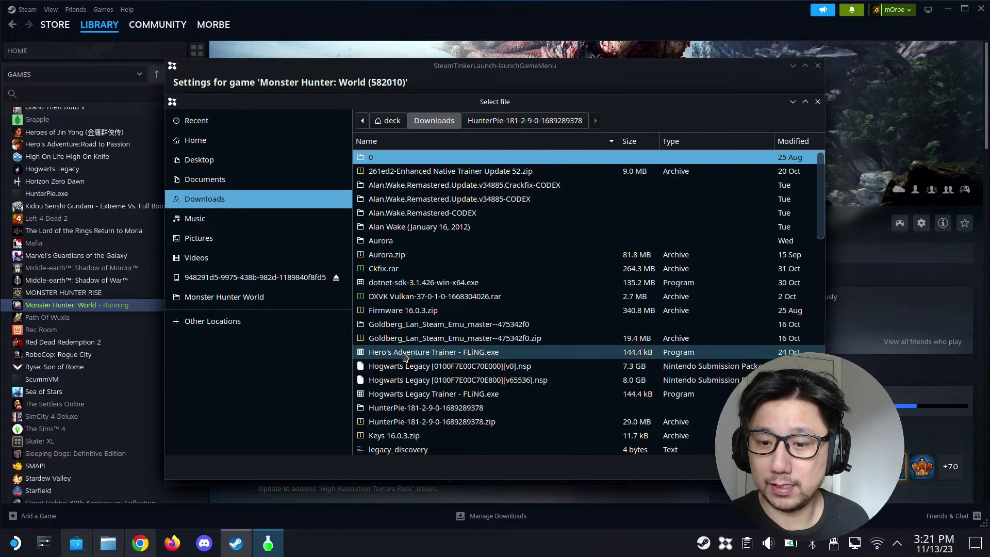
double_click(427, 408)
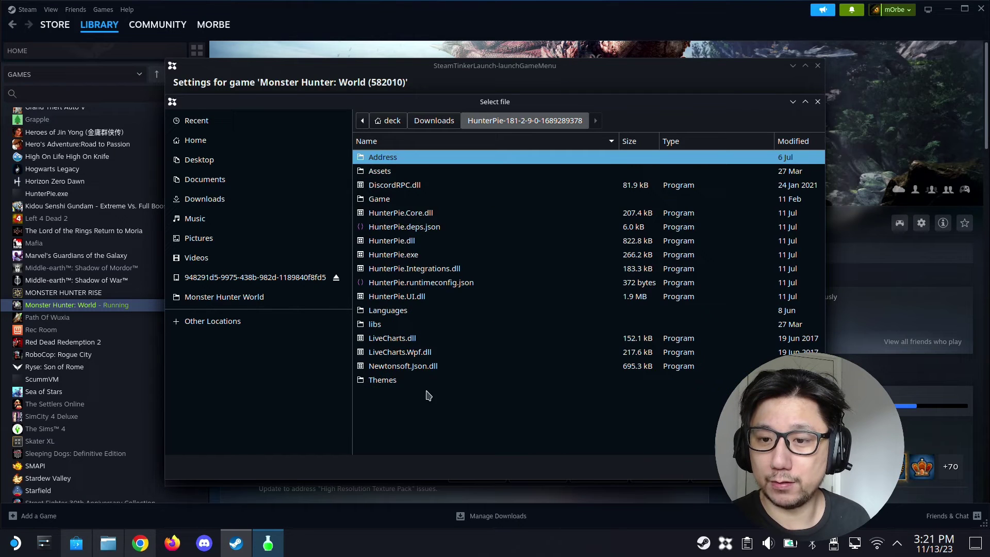
double_click(382, 255)
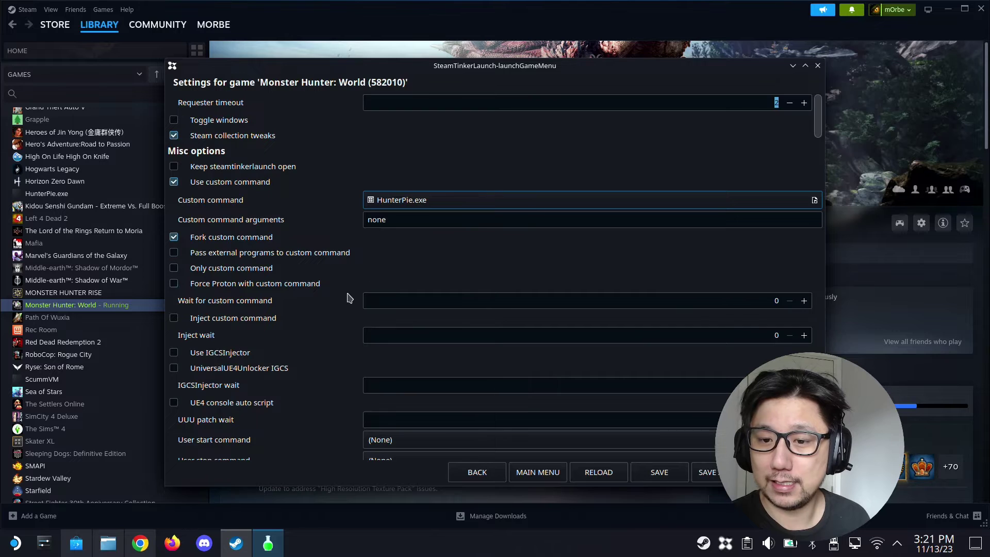
scroll(351, 322, "down", 4)
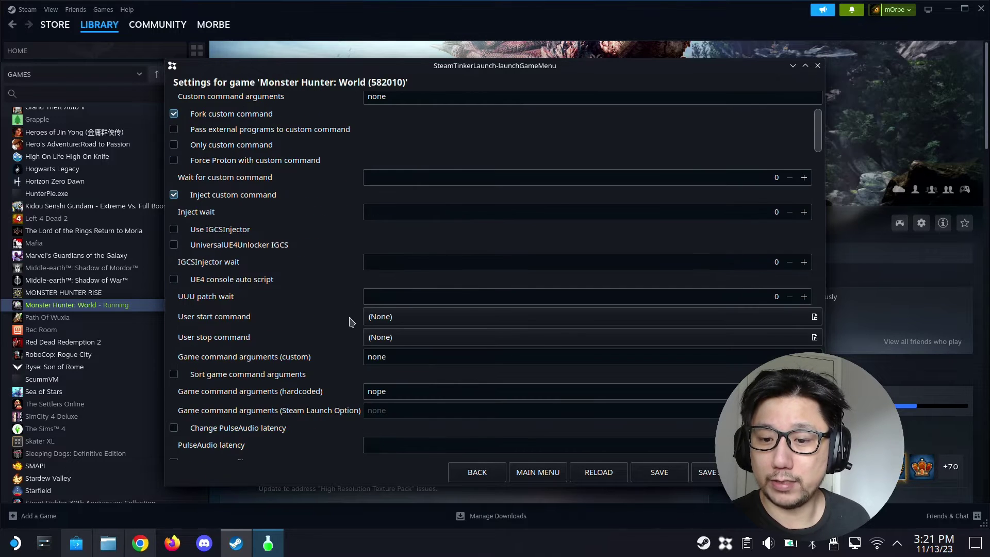
scroll(350, 321, "down", 10)
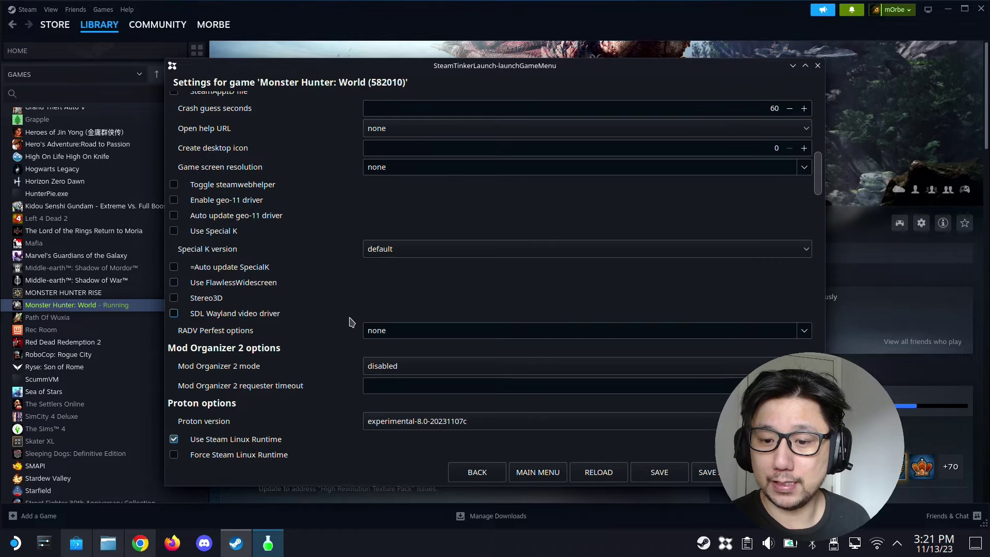
scroll(349, 322, "down", 3)
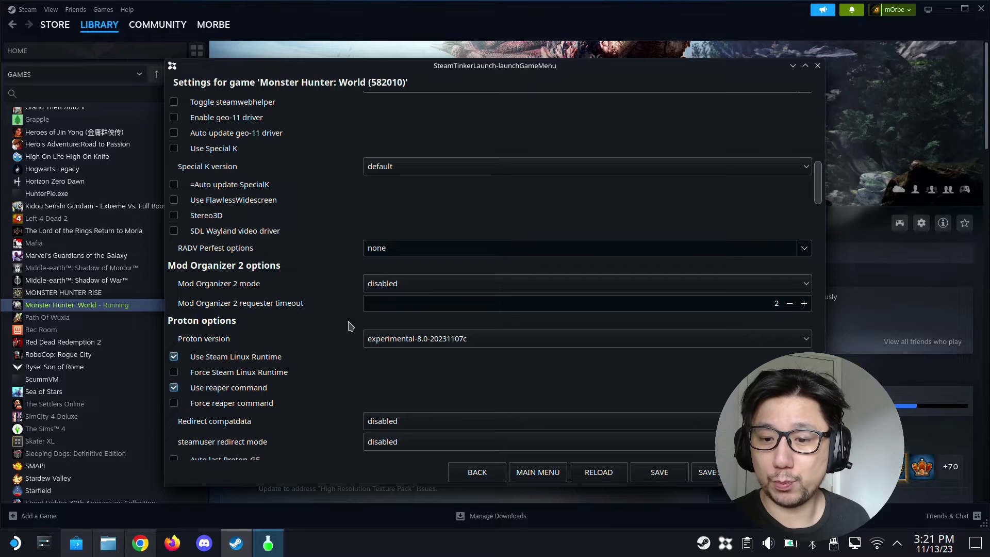
Keep Proton experimental-8.0-20231107c, then save the settings and start Monster Hunter: World.
left_click(414, 342)
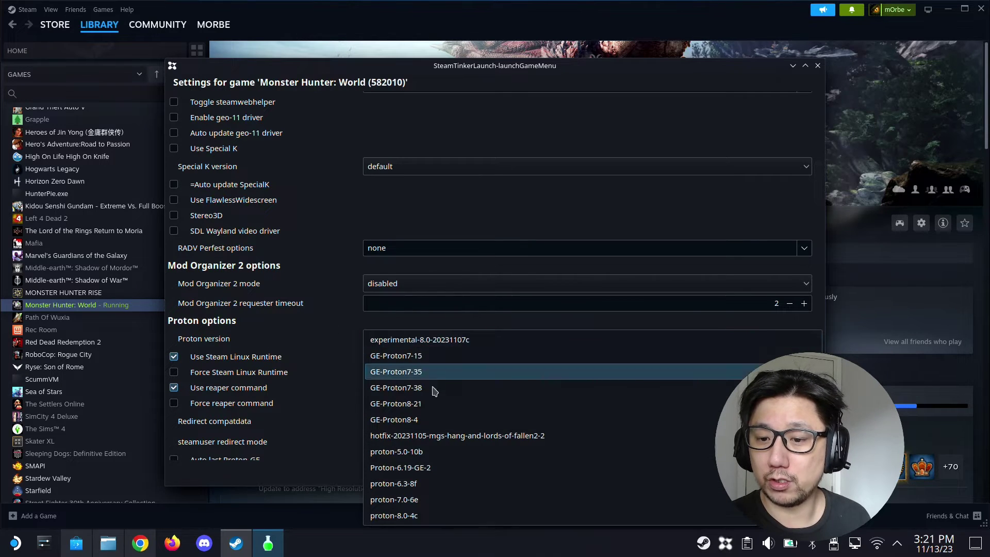
left_click(427, 345)
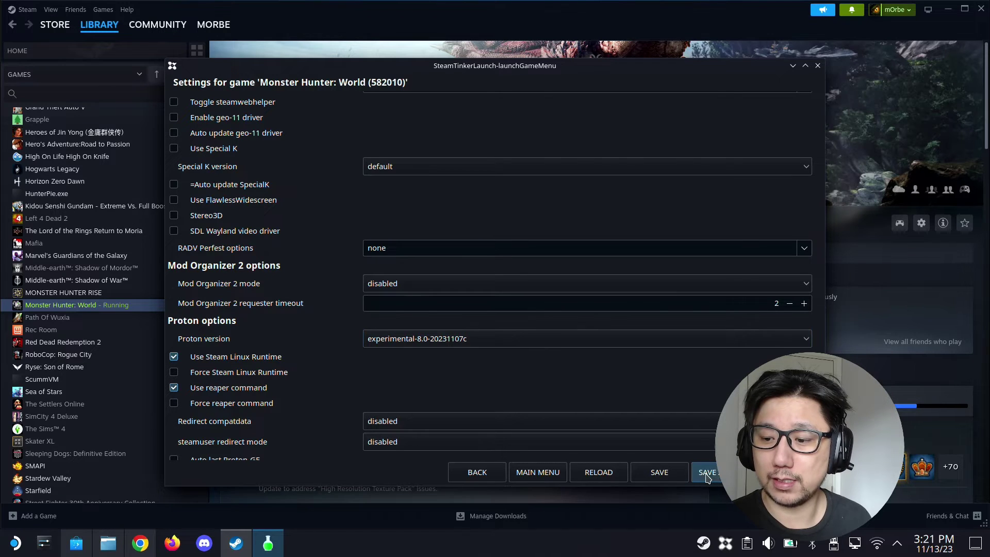
left_click(706, 473)
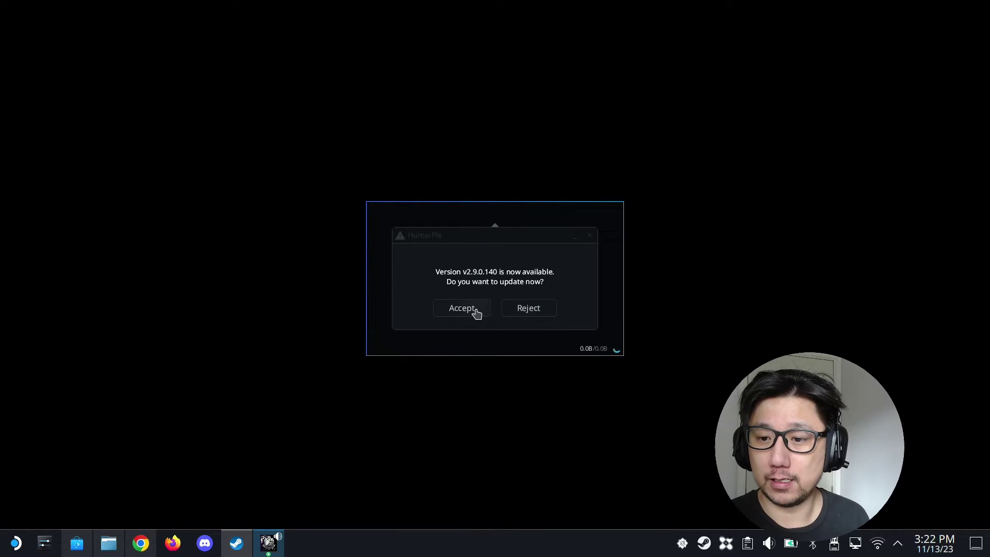
Accept HunterPie's update to v2.9.0.140 and bring the game window to the front.
left_click(476, 313)
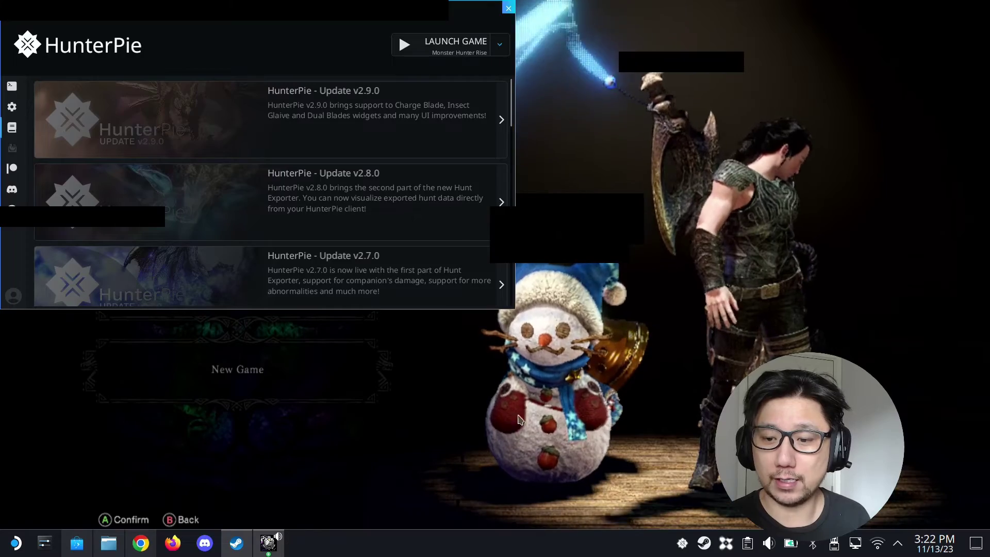
left_click(536, 415)
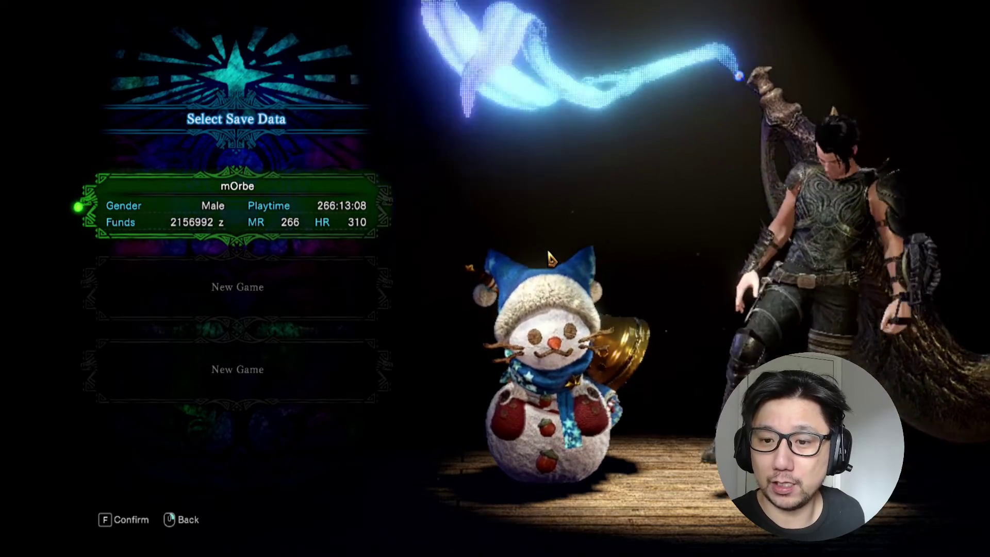
In HunterPie Settings, set 'Configuration for' to Monster Hunter: World and check the Overlay settings.
key("alt+Tab")
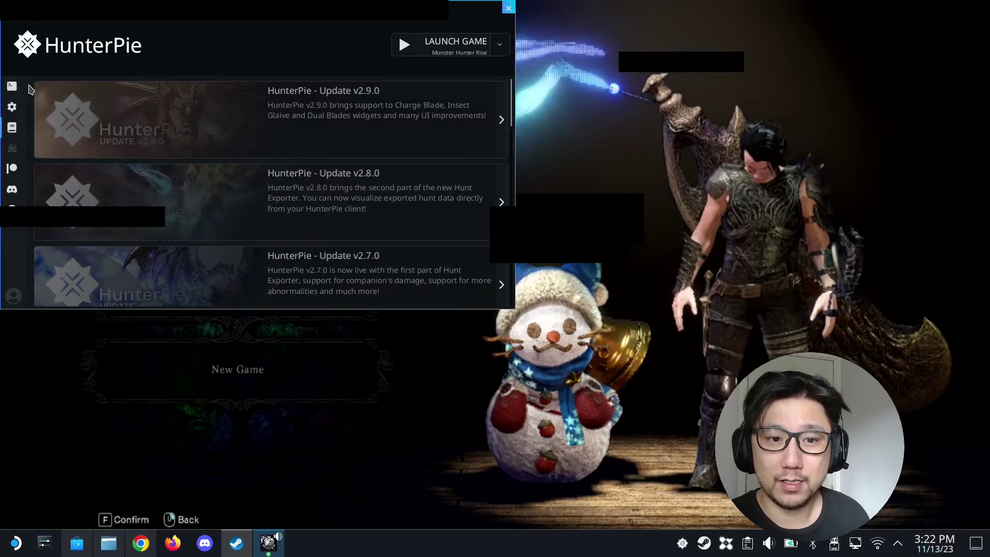
mouse_move(10, 113)
left_click(36, 109)
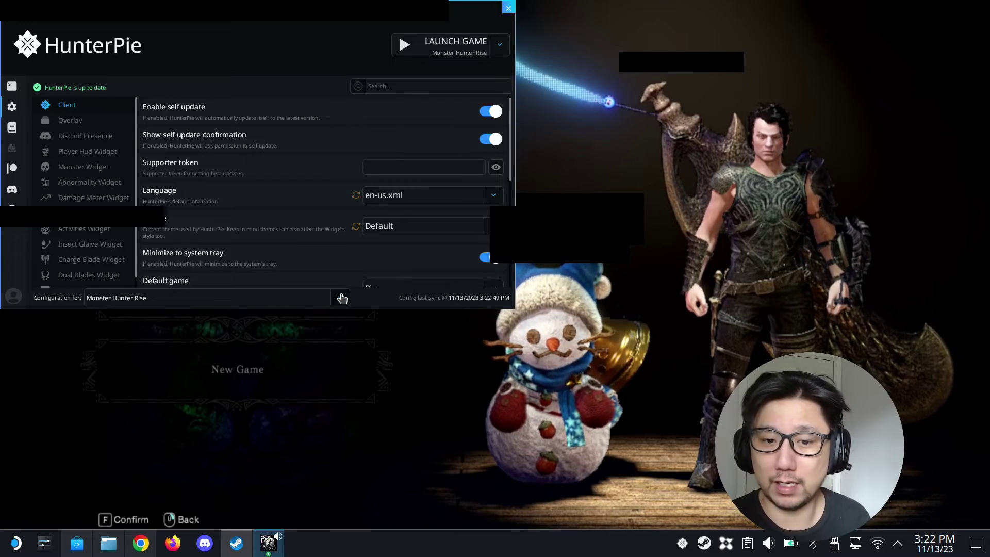
left_click(298, 302)
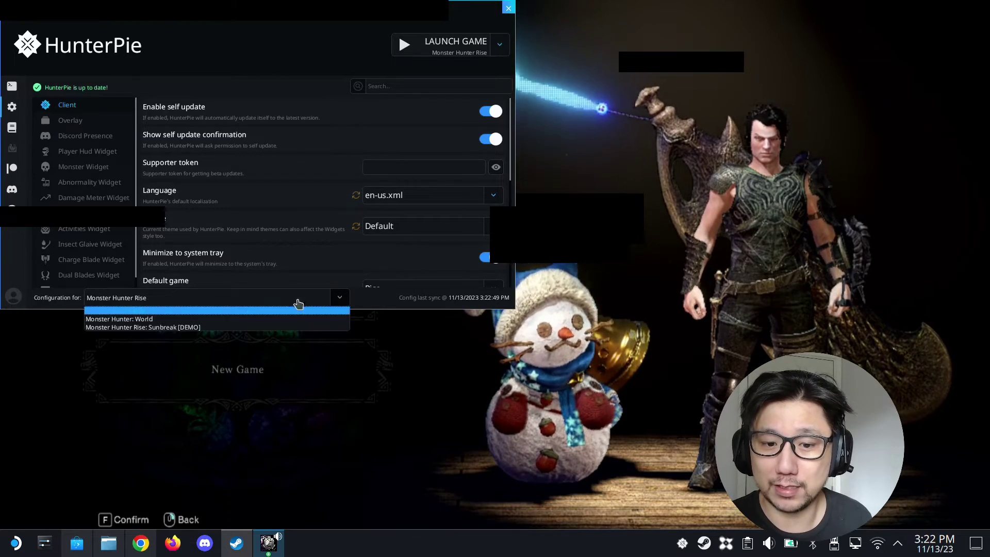
left_click(160, 319)
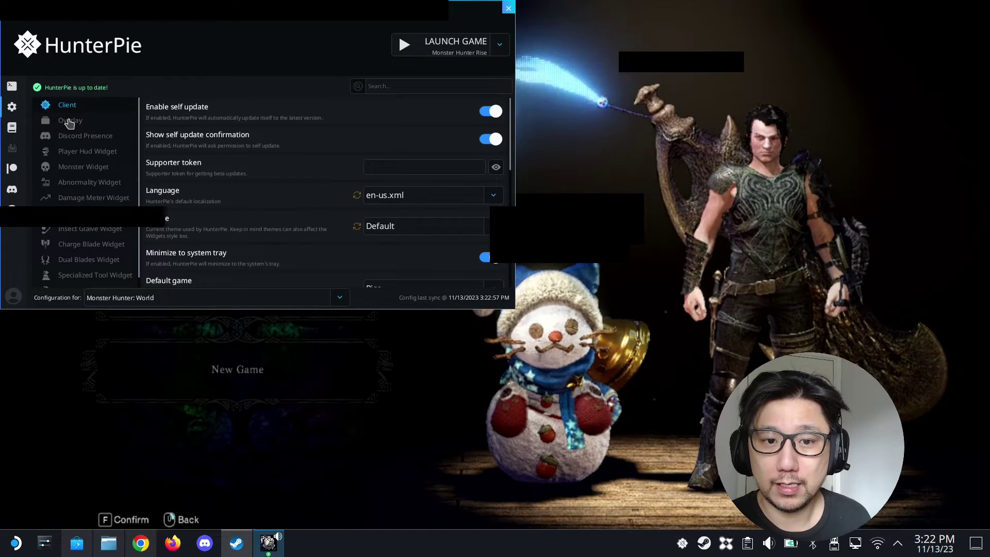
left_click(80, 124)
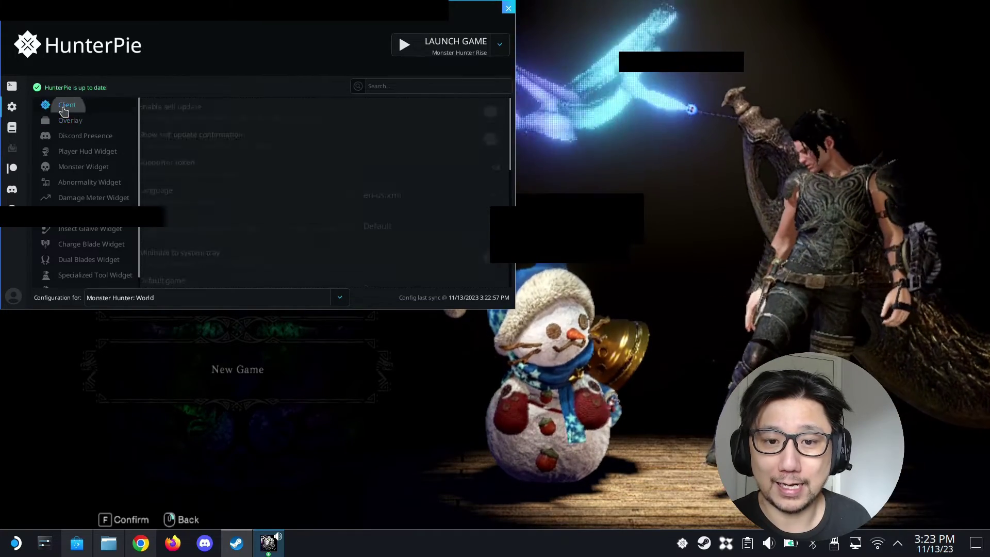
left_click(63, 108)
Toggle Minimize to system tray off and back on, dismiss the game's prompt, and exit HunterPie.
scroll(304, 192, "down", 2)
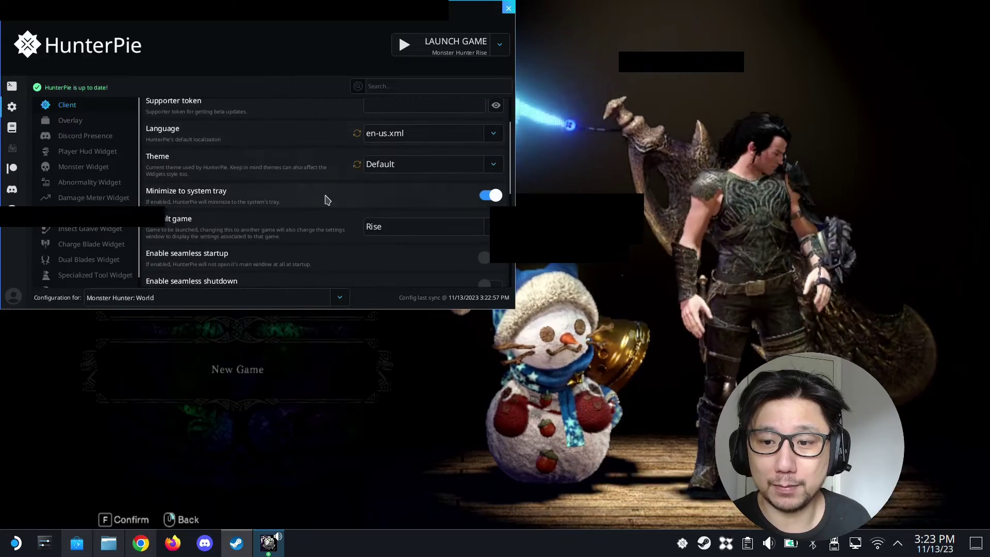
left_click(489, 196)
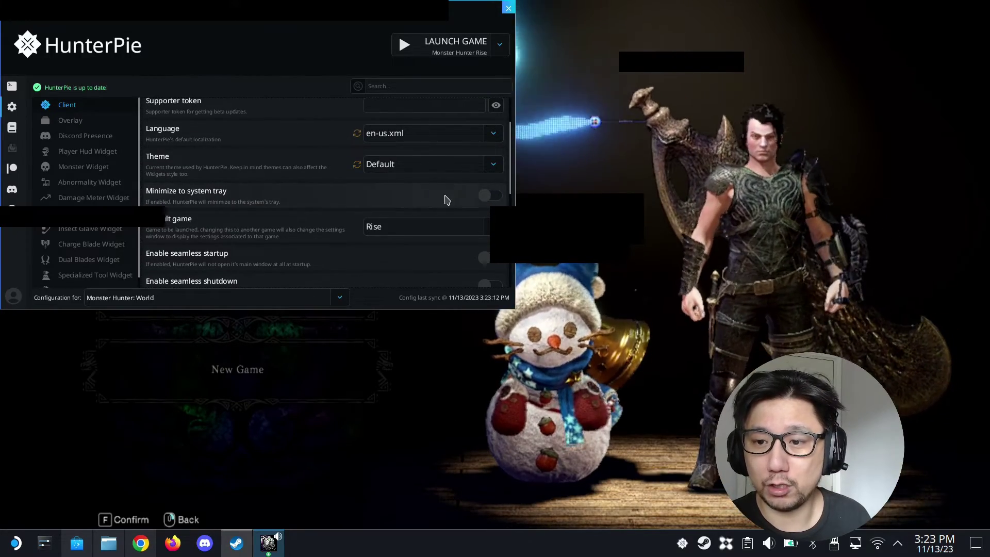
left_click(487, 199)
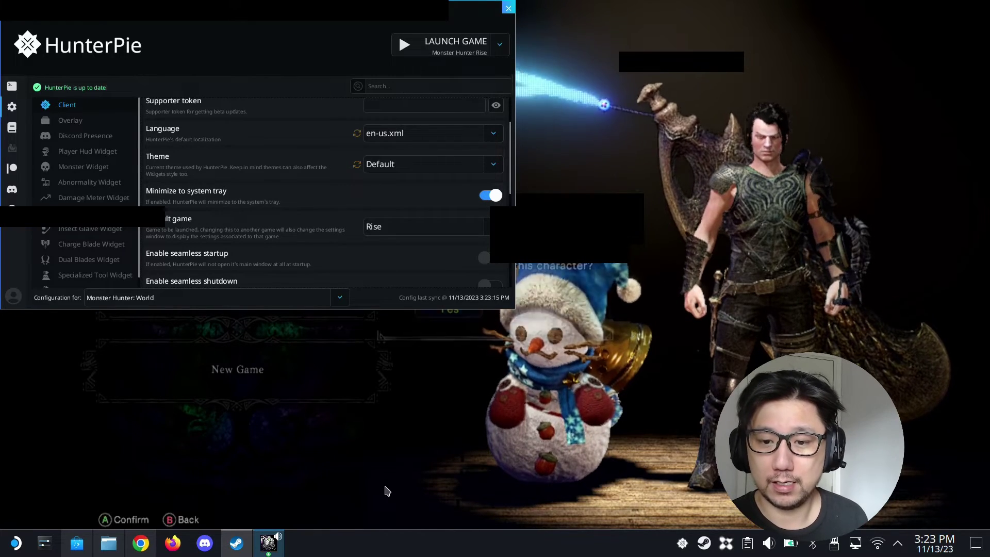
key("f")
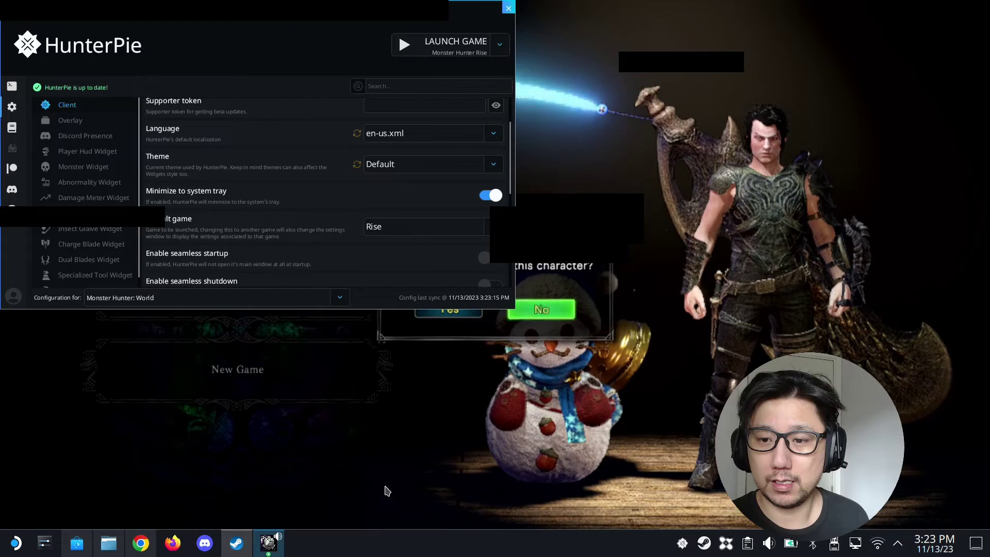
key("Escape")
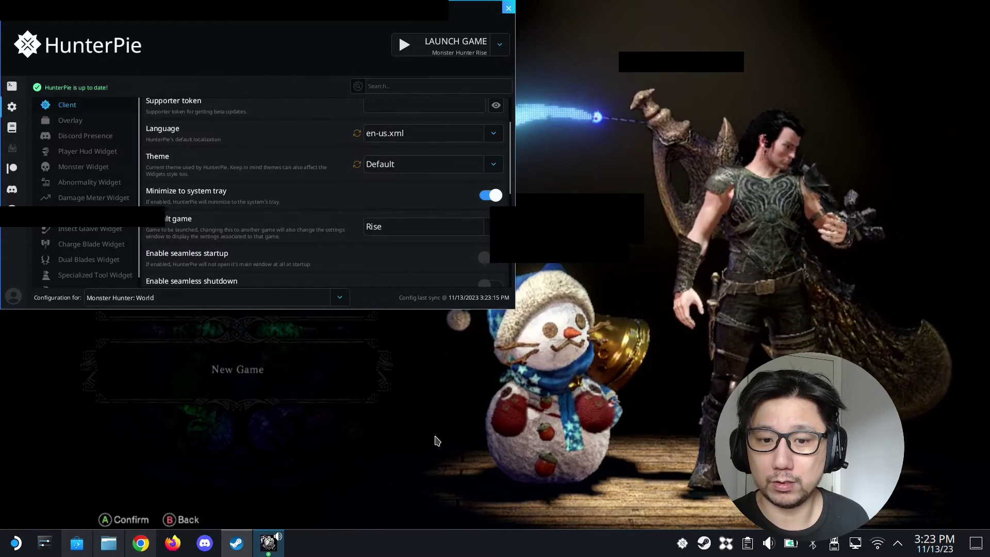
left_click(507, 8)
Confirm HunterPie's exit, close the game, and relaunch Monster Hunter: World from the Steam library.
left_click(466, 303)
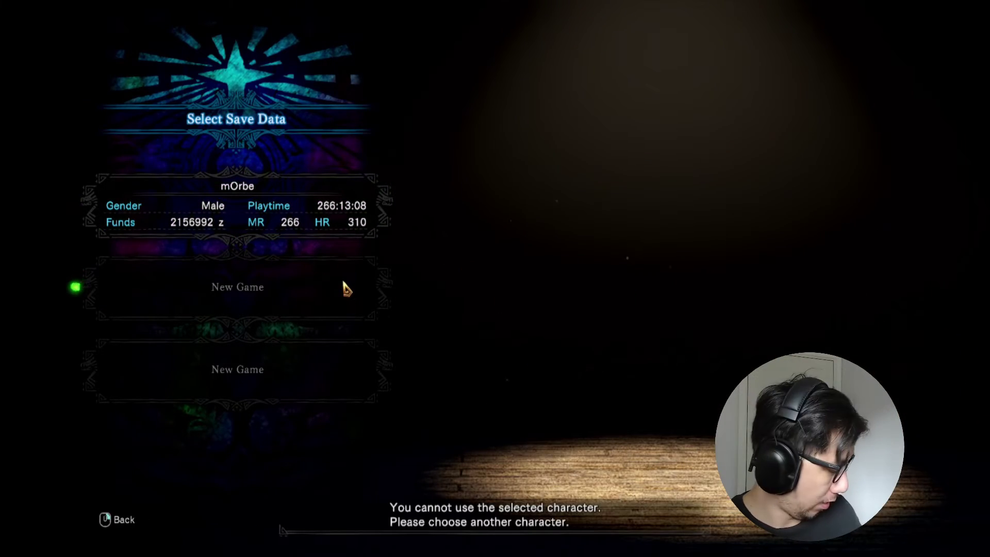
left_click(471, 293)
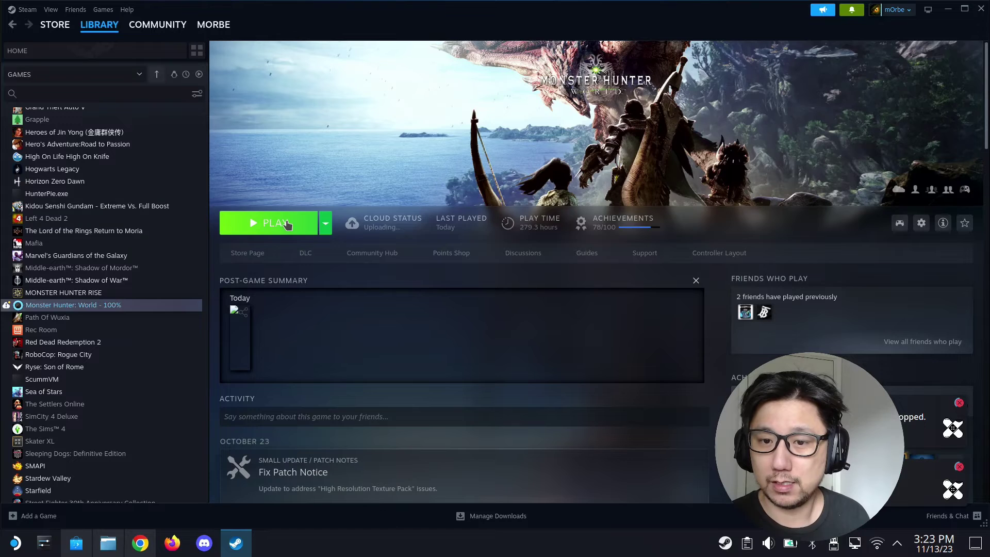
left_click(287, 226)
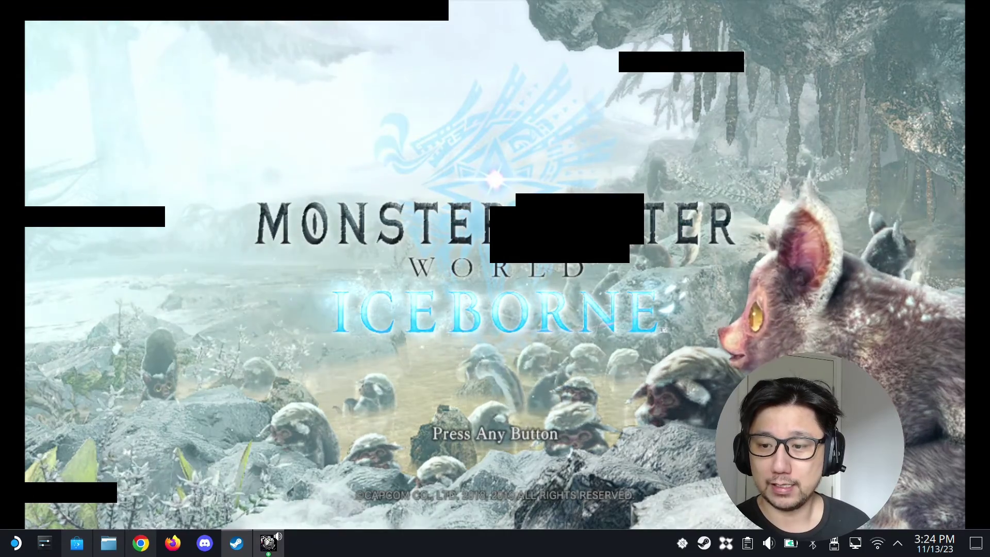
Start the game, load the existing save, and create a new online session.
key("Return")
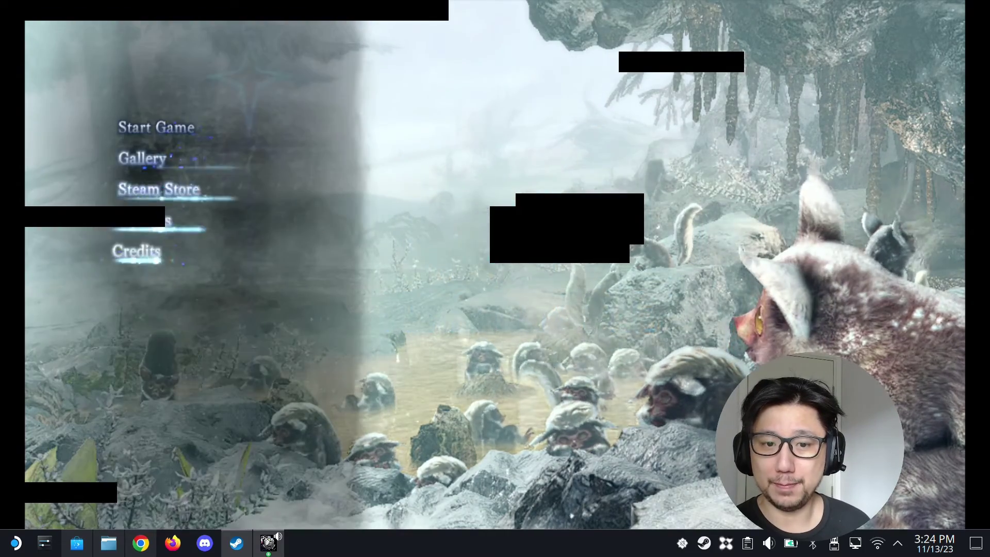
key("Return")
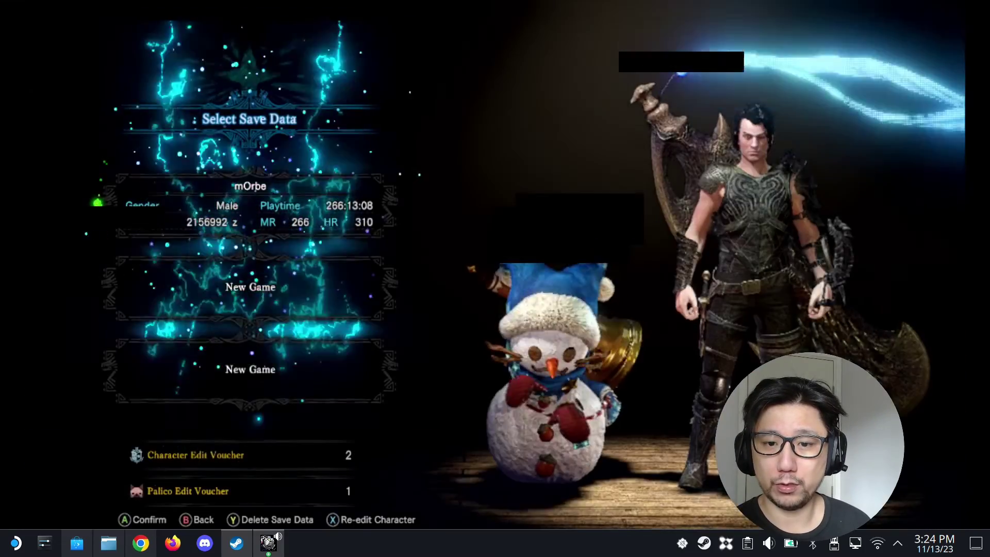
key("Return")
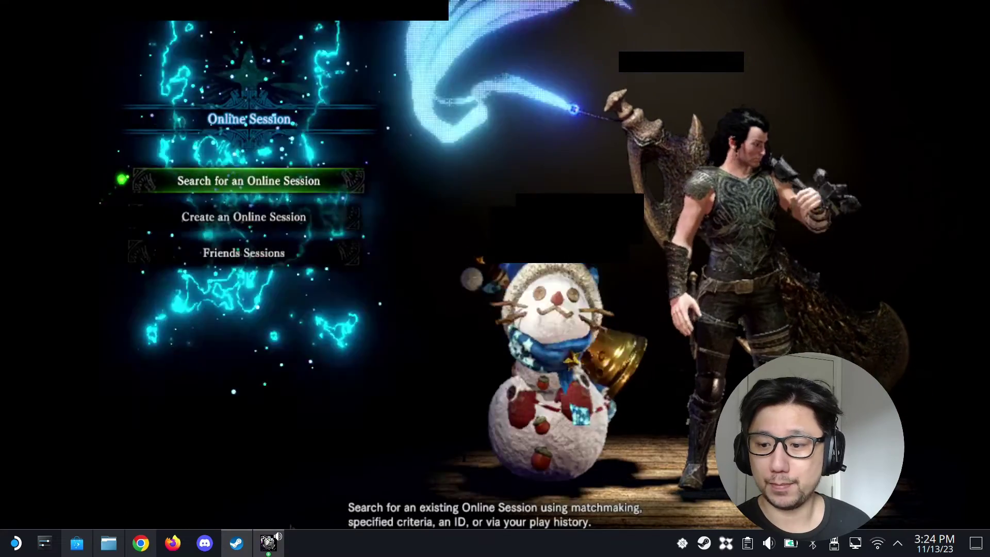
key("Down")
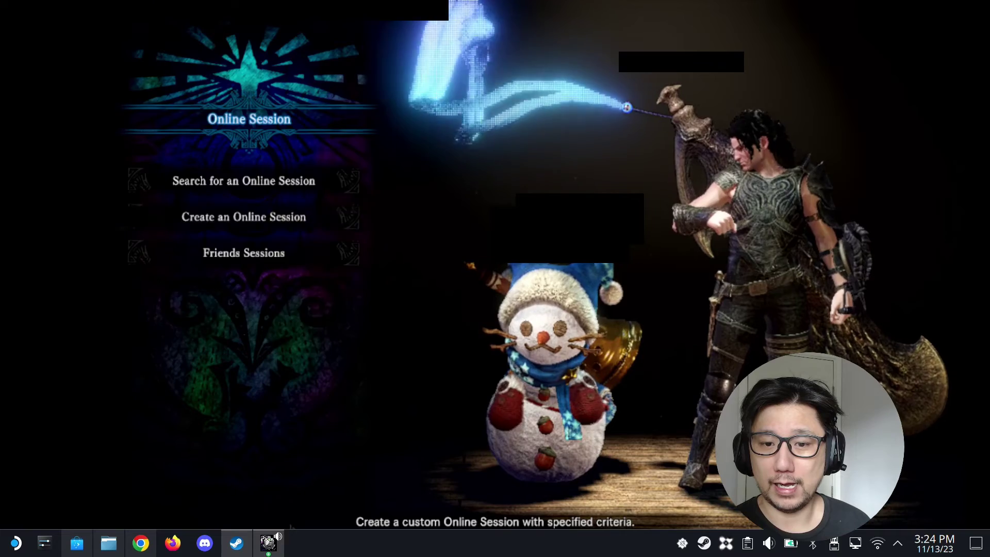
key("Return")
key("Up")
key("Return")
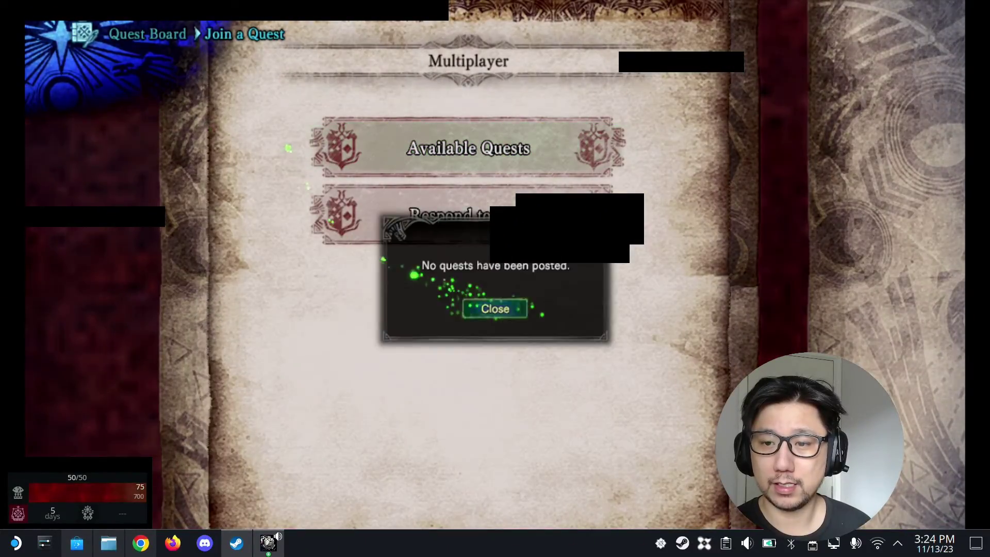
Post the Master Rank event quest Colorful Carnival at the Quest Board and depart now.
key("Return")
key("Escape")
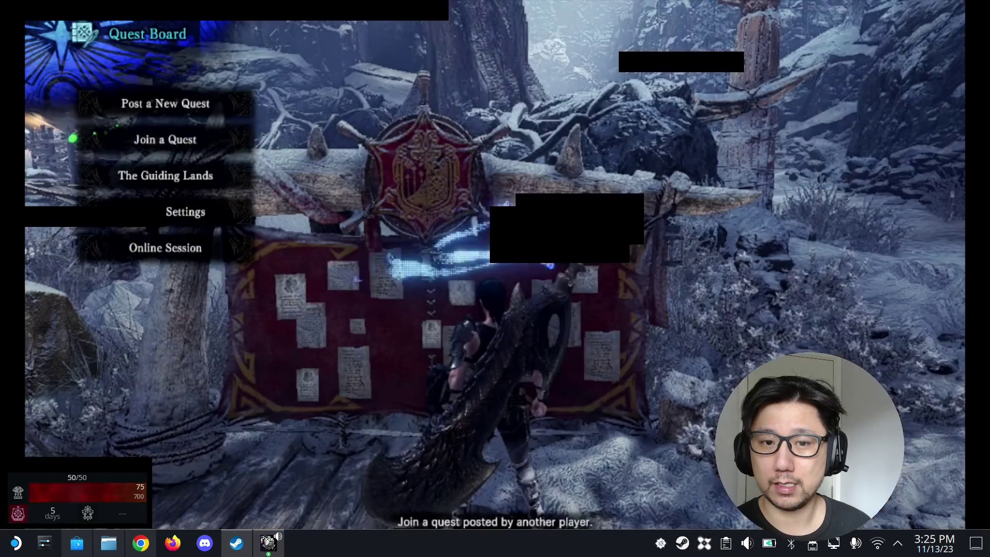
key("Up")
key("Return")
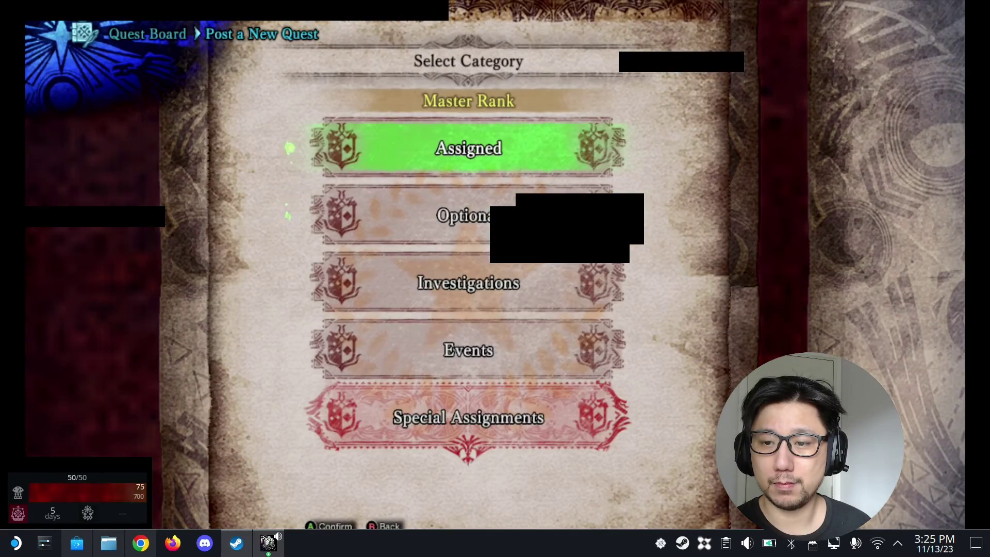
key("Return")
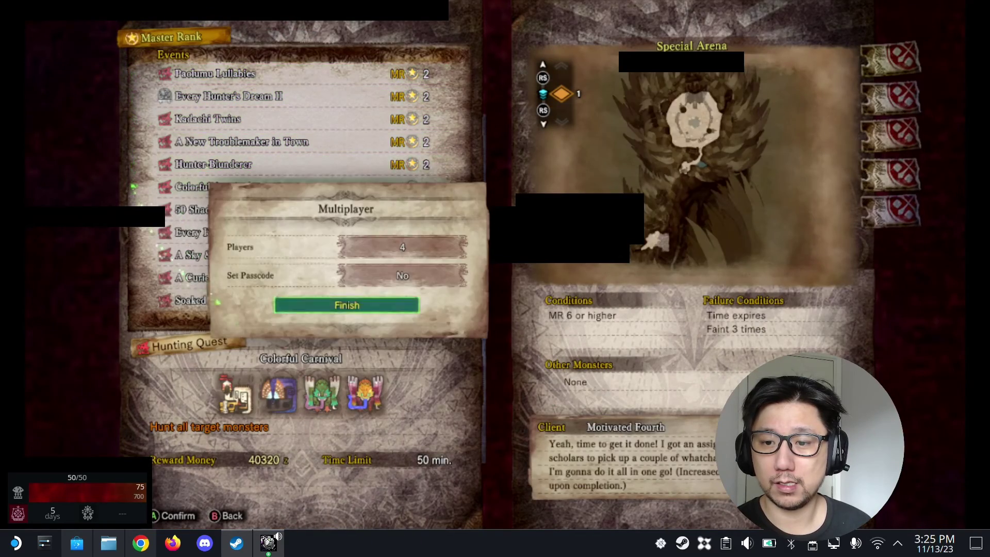
key("Return")
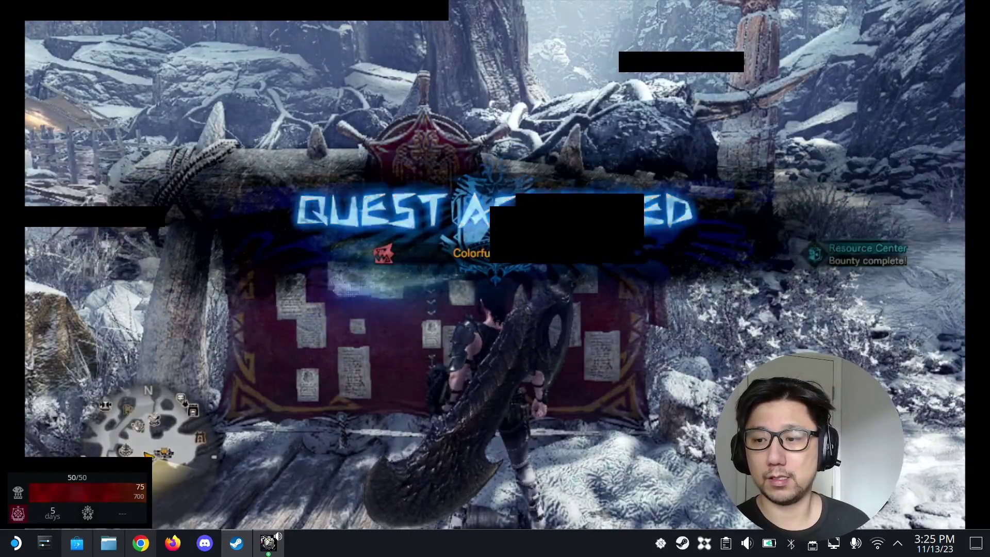
key("Return")
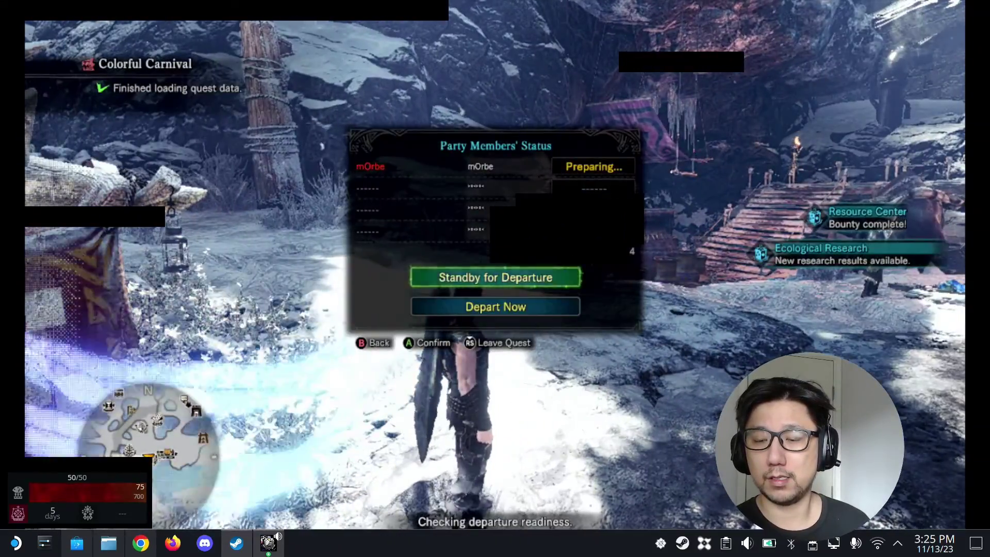
key("Down")
key("Return")
key("Return")
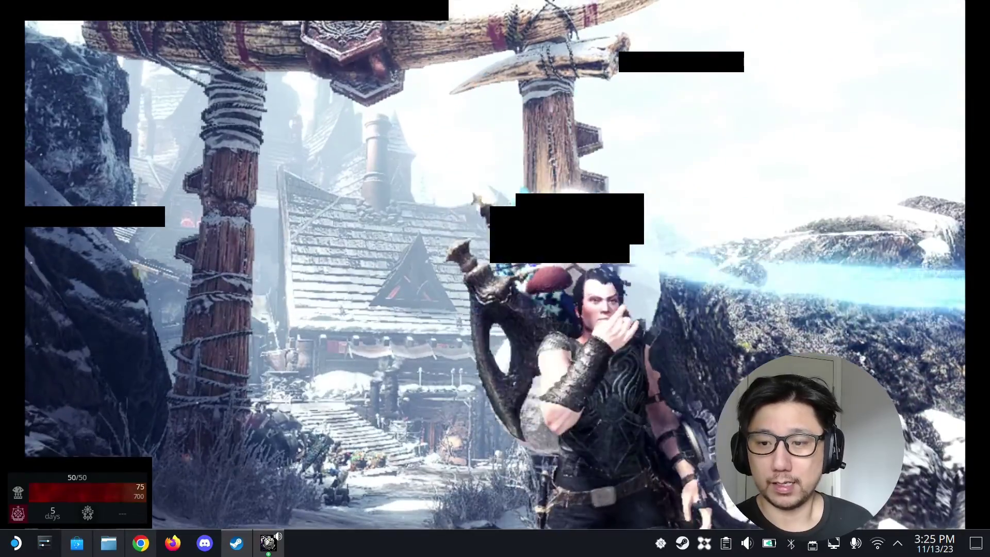